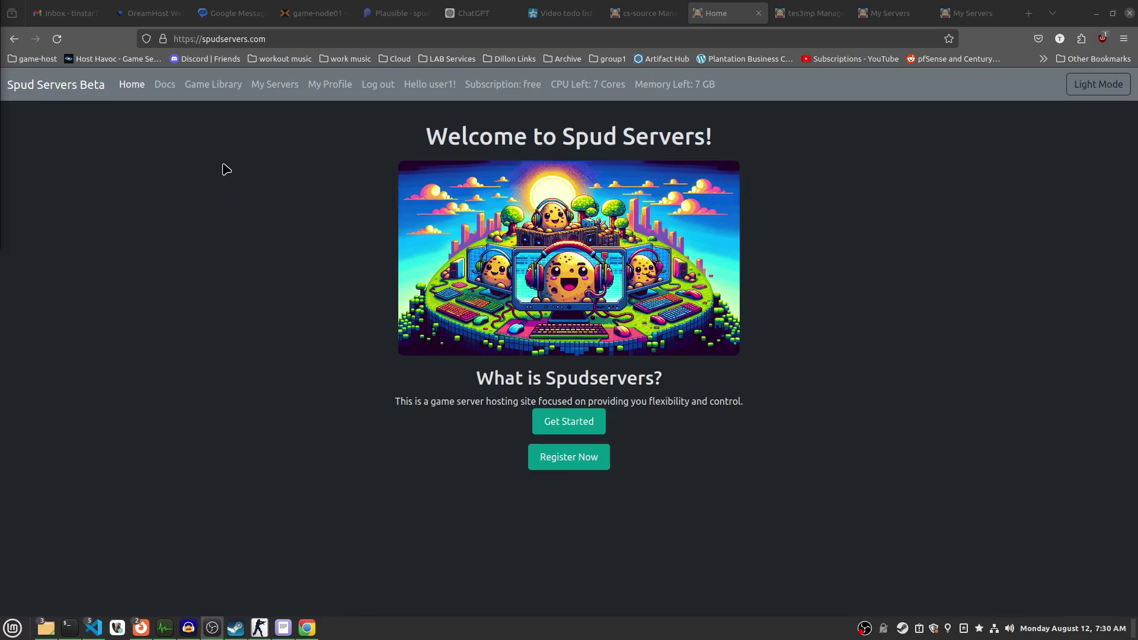
- Open the management page of the cs-source server webbbbbbbb from the list of owned servers
left_click(271, 38)
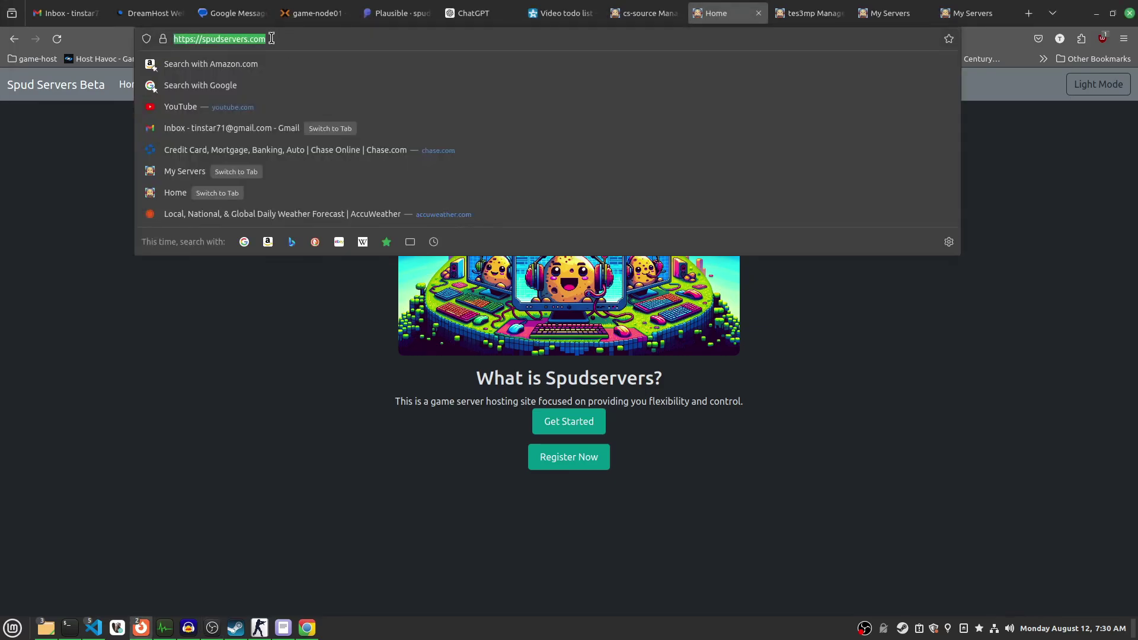
left_click(70, 121)
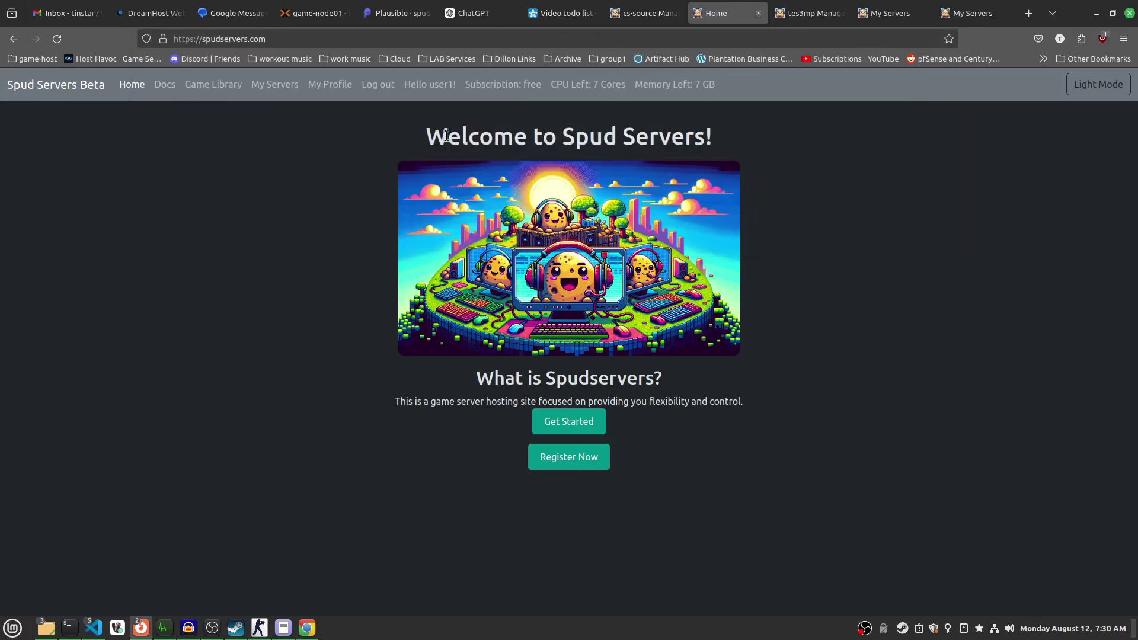
left_click(278, 86)
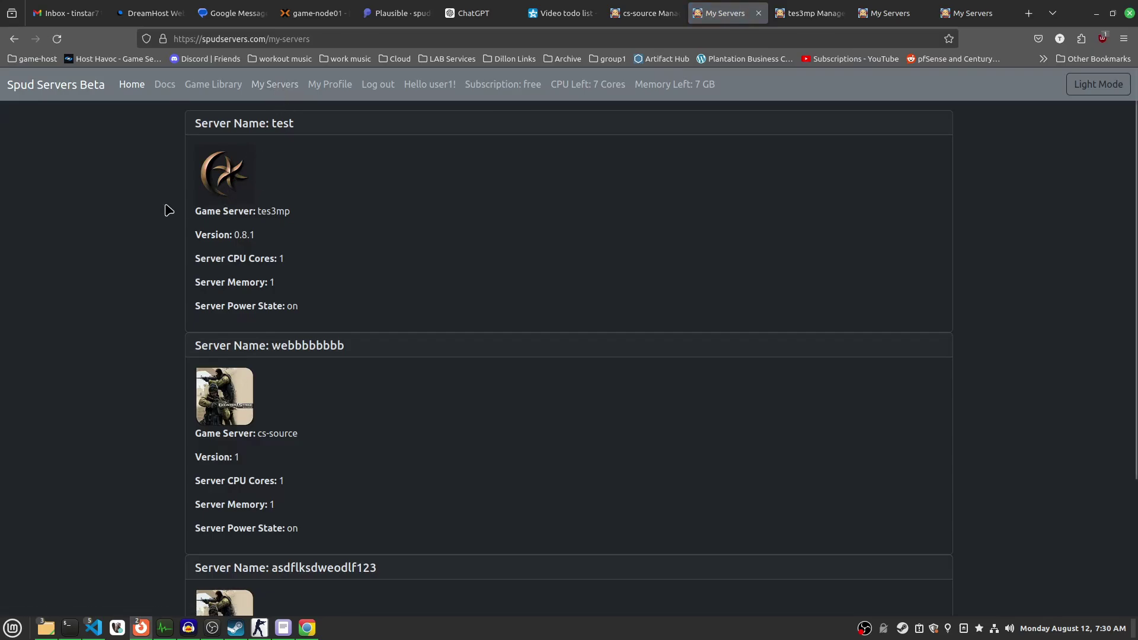
scroll(168, 211, "down", 2)
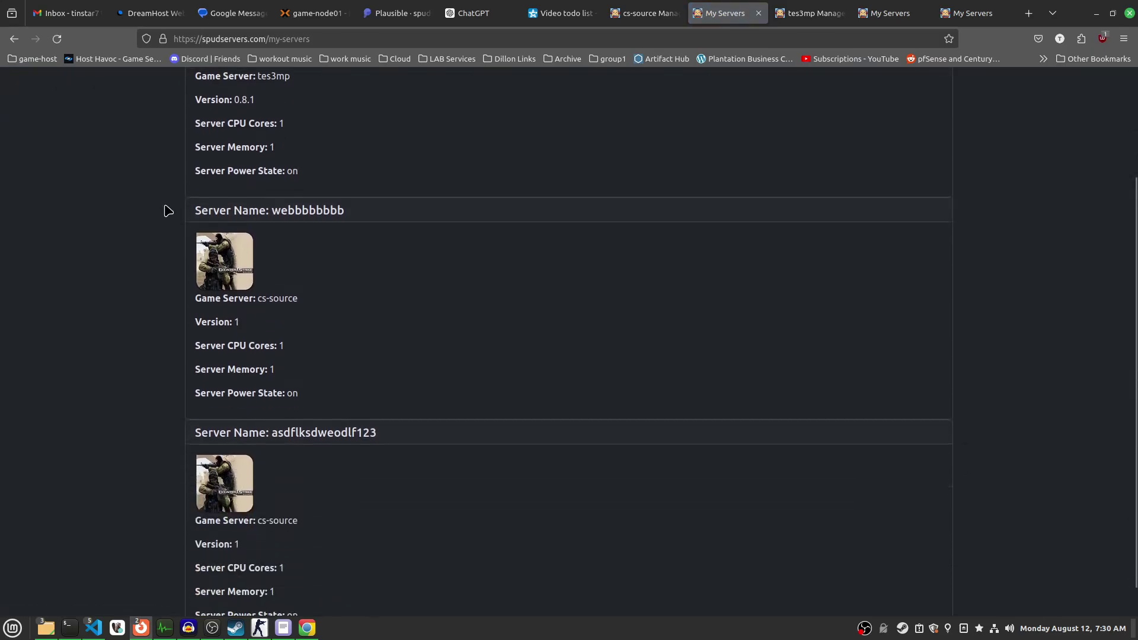
left_click(239, 268)
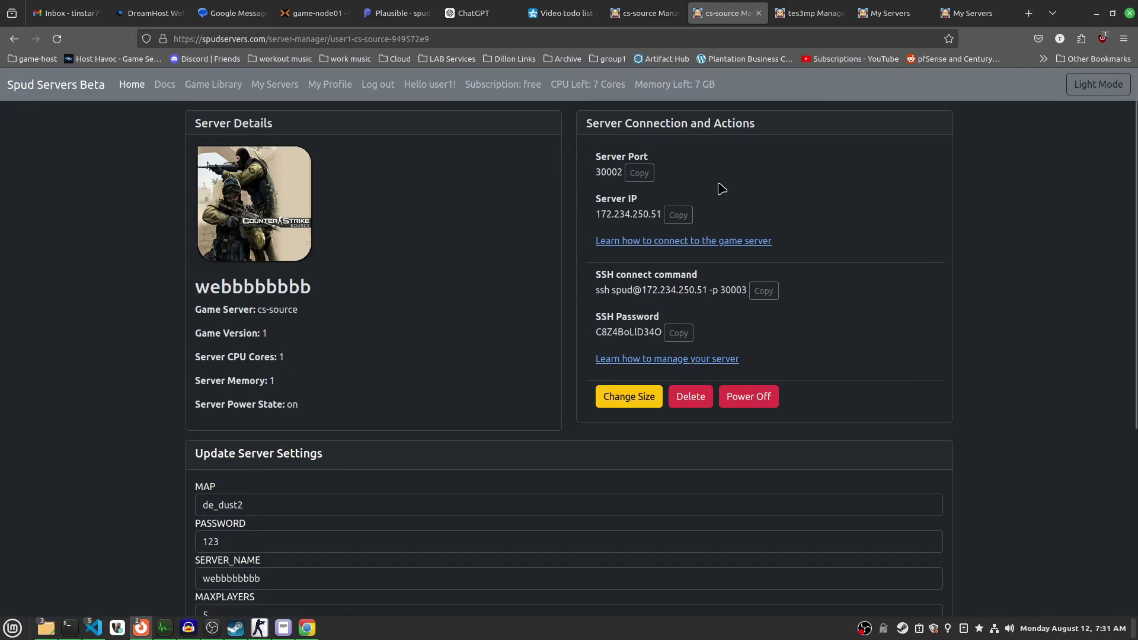
- Copy the server's SSH connect command
left_click_drag(597, 290, 746, 285)
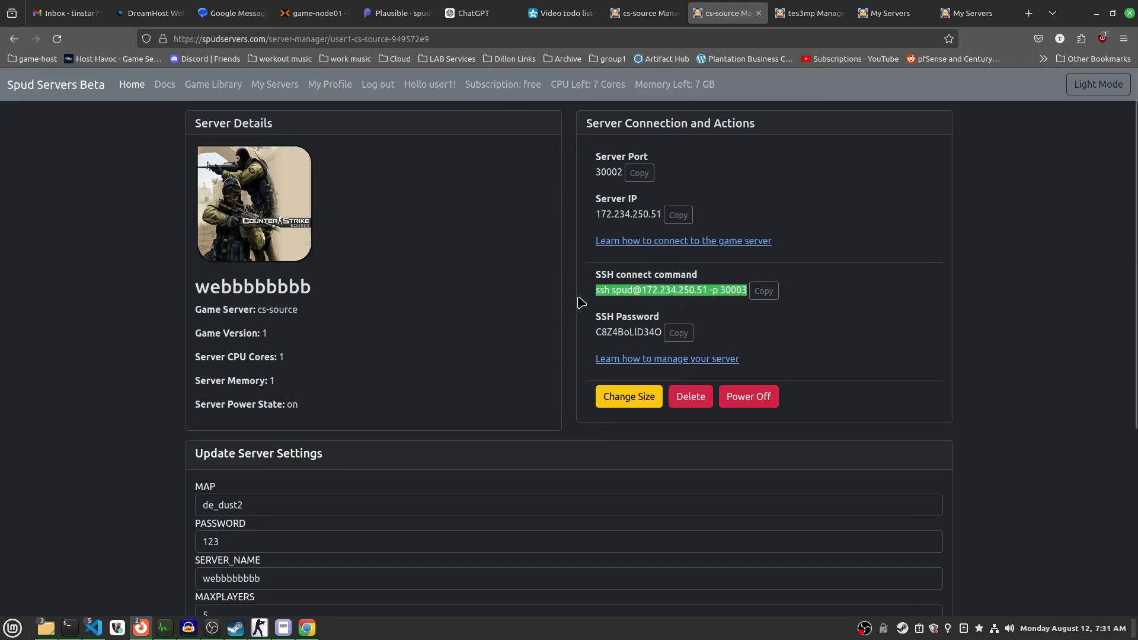
left_click(764, 293)
left_click(764, 293)
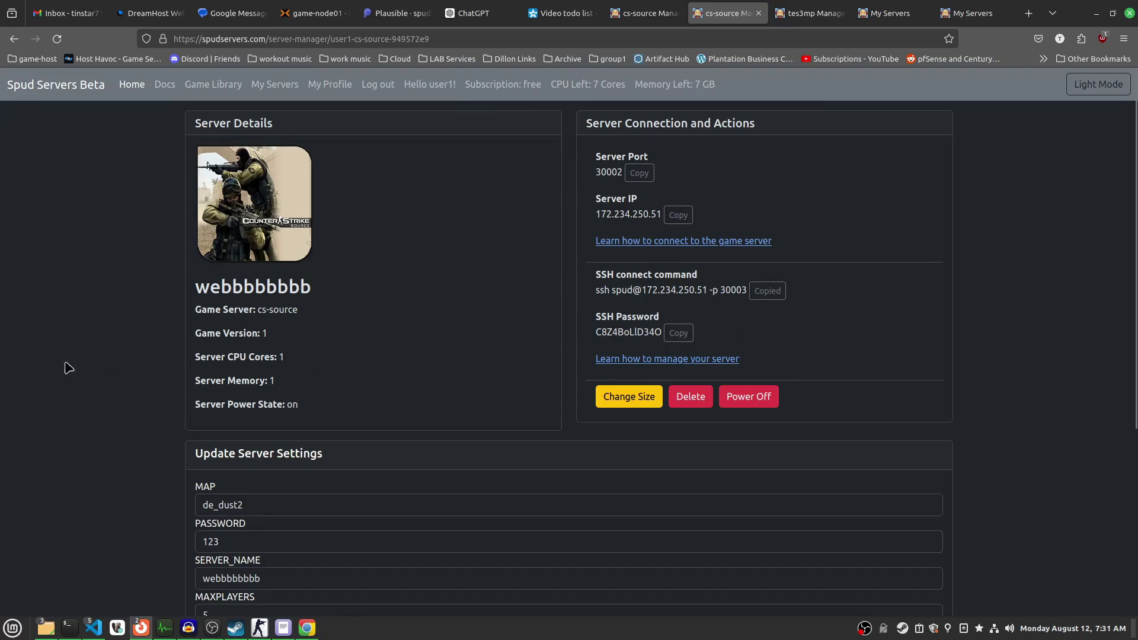
key("ctrl+alt+t")
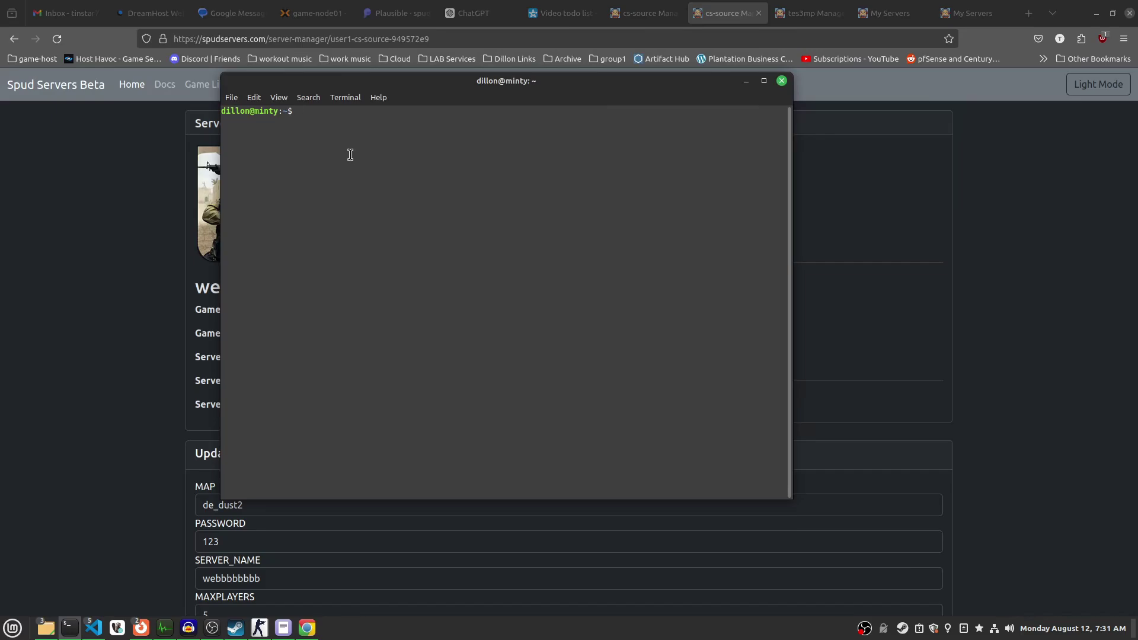
right_click(358, 140)
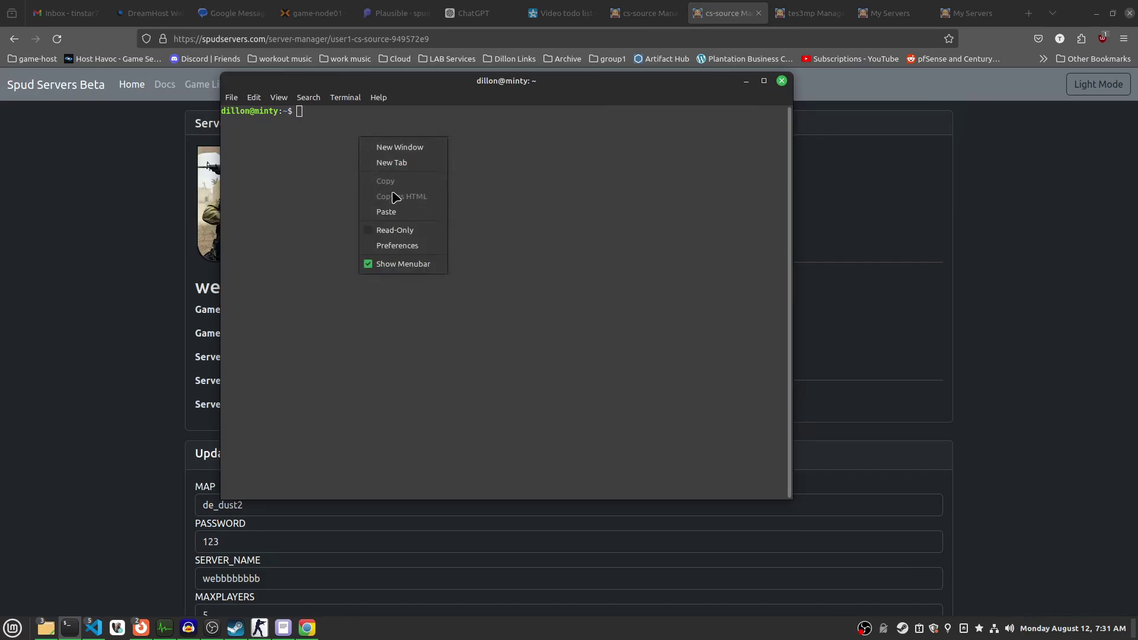
left_click(396, 212)
key("ctrl+c")
right_click(376, 214)
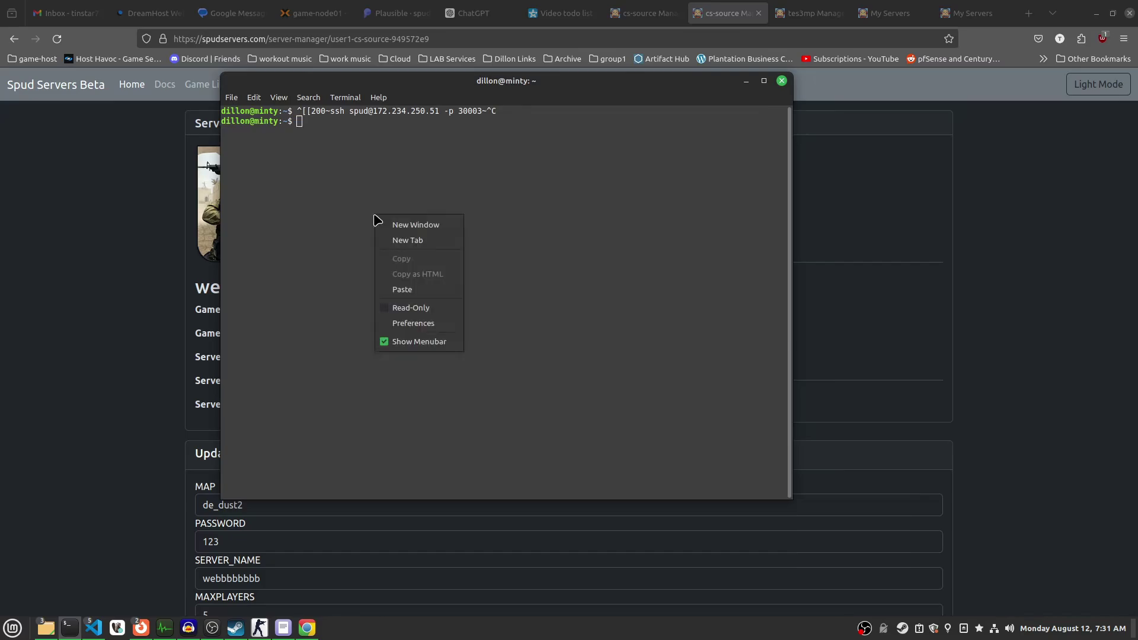
left_click(403, 289)
key("Return")
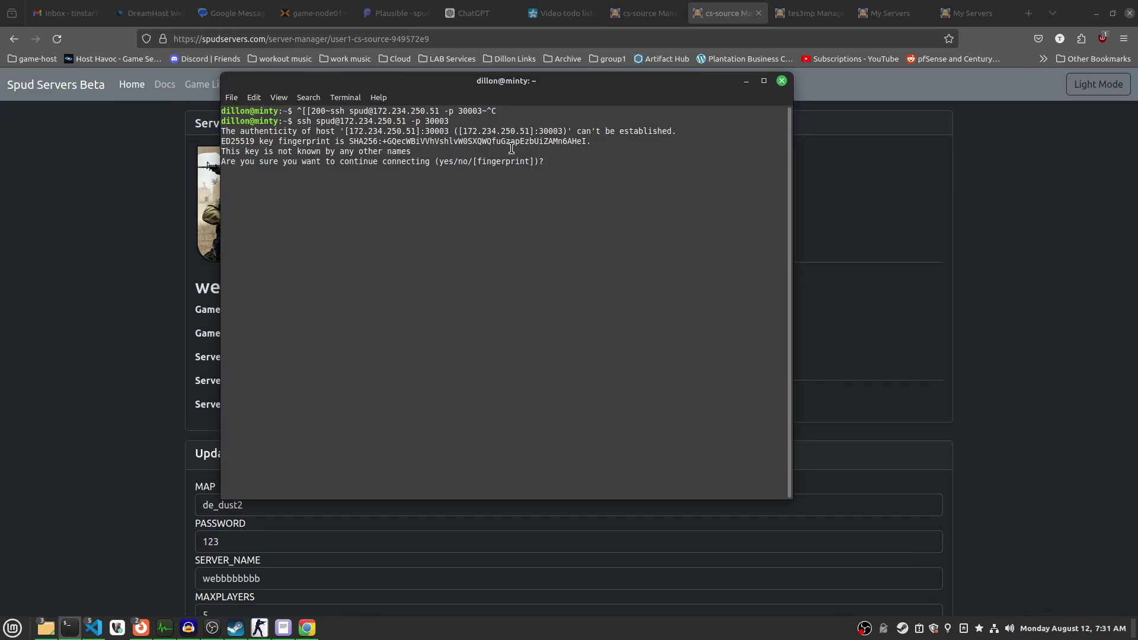
type("yes")
key("Return")
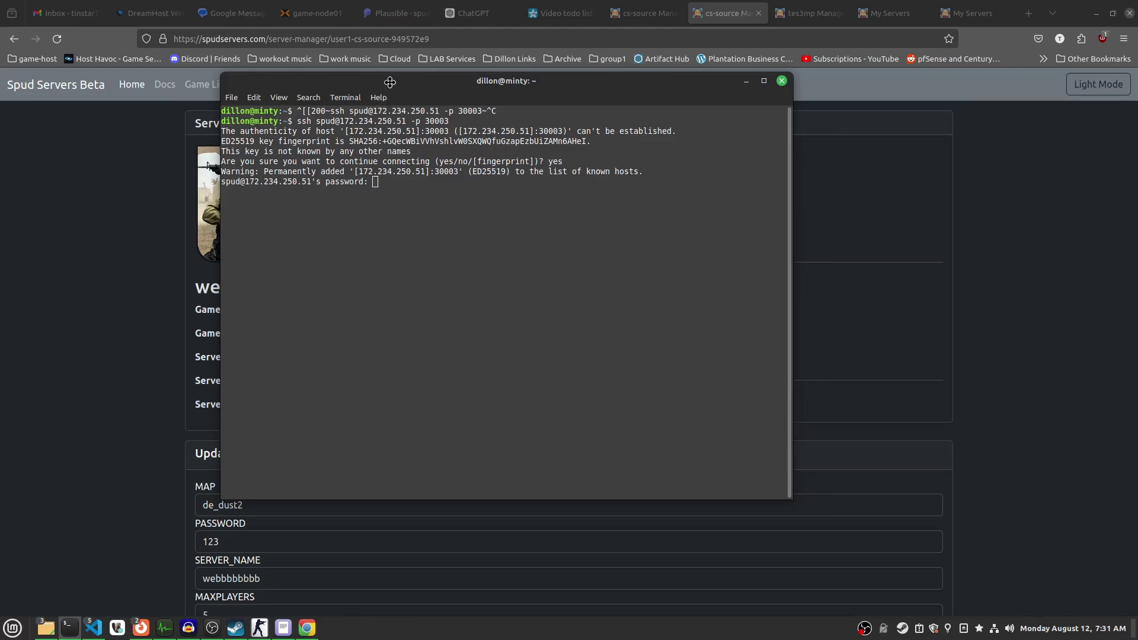
- Copy the SSH password from the server page and paste it at the terminal's password prompt to log in
left_click_drag(390, 82, 29, 126)
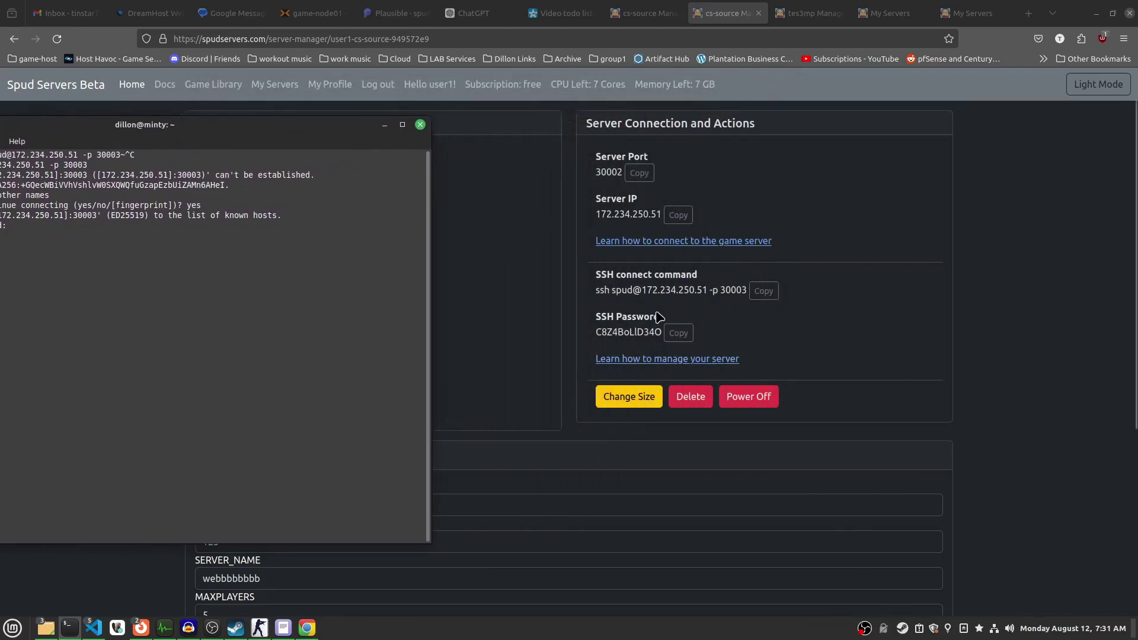
left_click(678, 332)
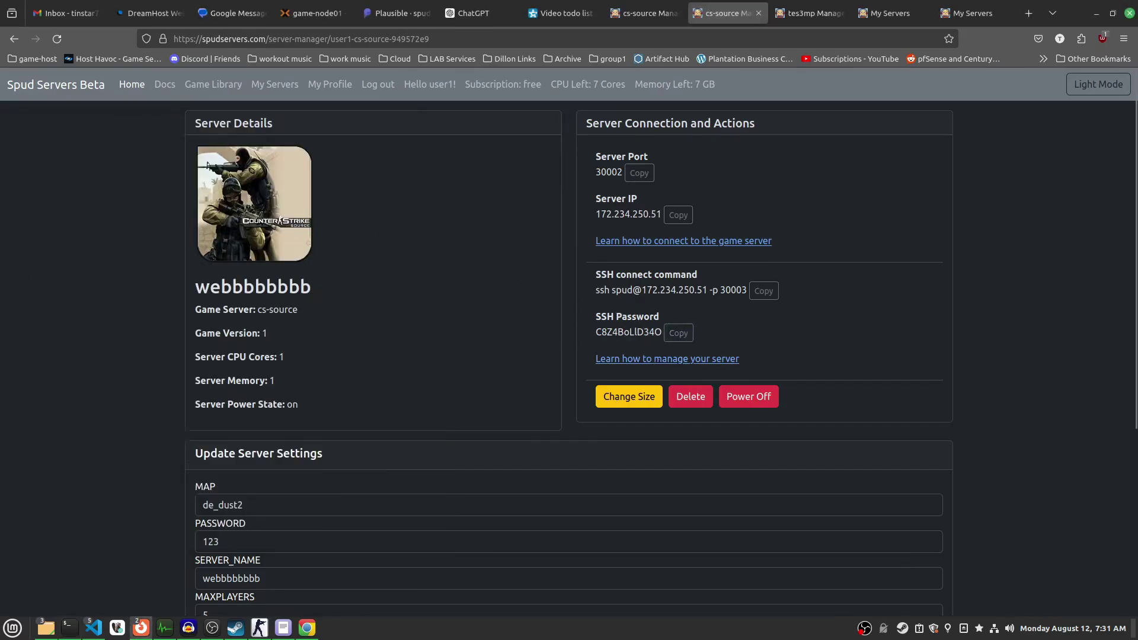
key("alt+Tab")
left_click_drag(154, 126, 428, 62)
right_click(340, 175)
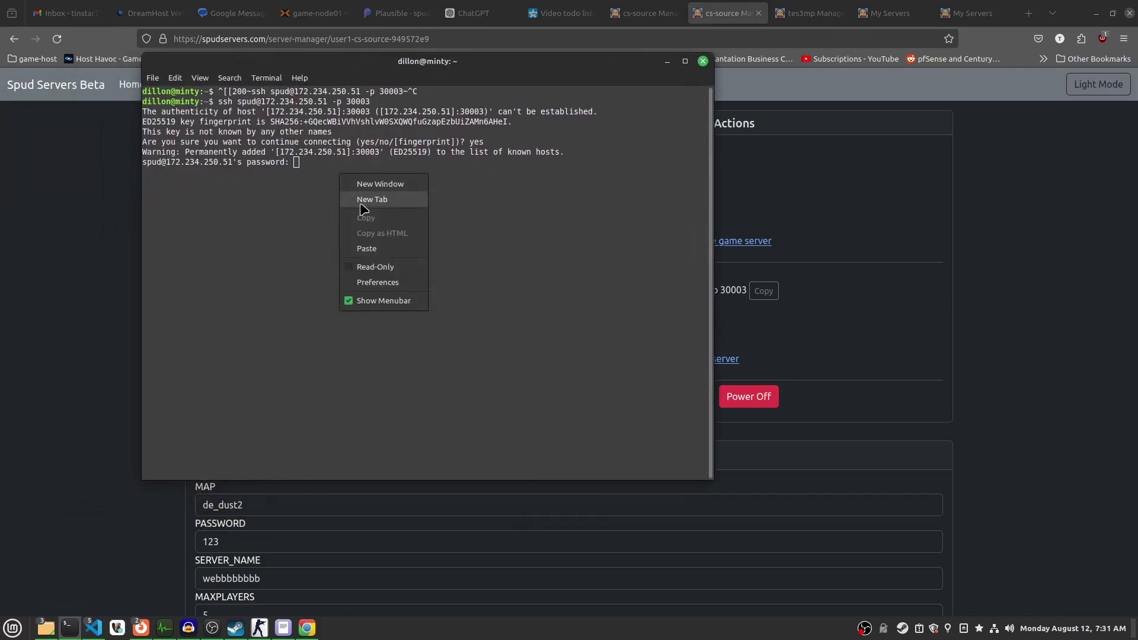
left_click(379, 248)
key("Return")
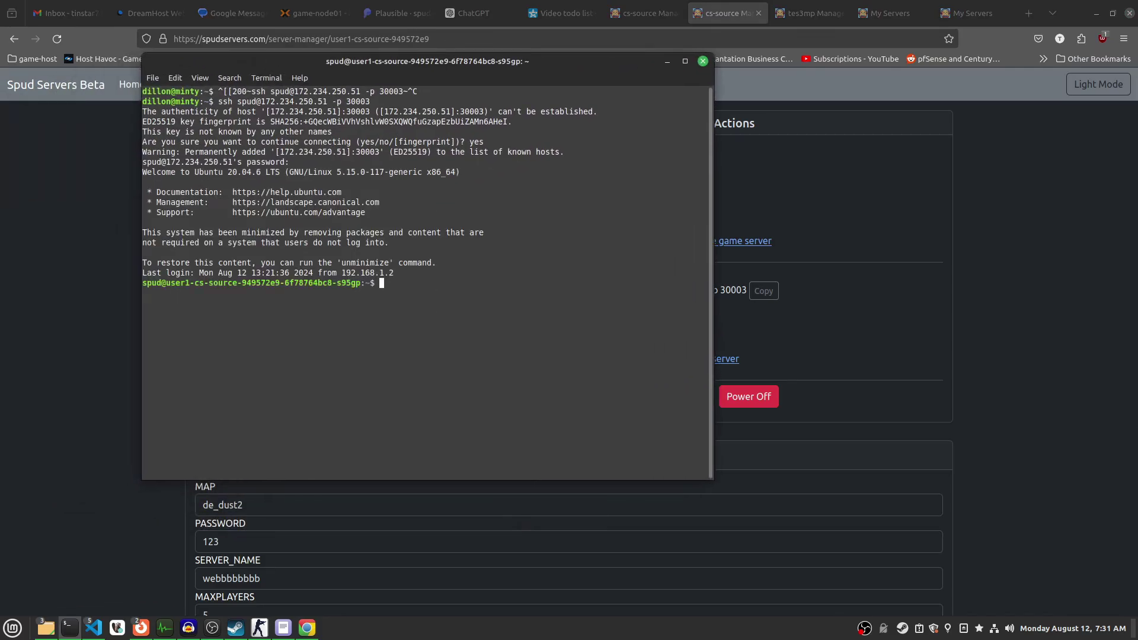
key("Return")
key("Return")
key("Return")
key("Return")
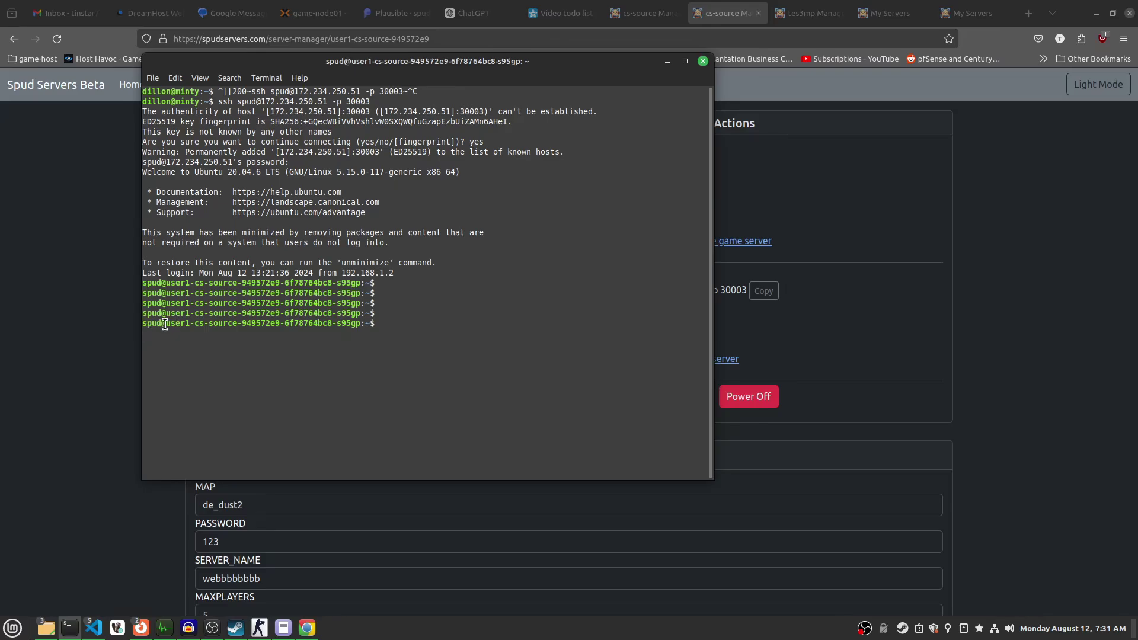
mouse_move(166, 323)
left_mouse_down()
mouse_move(239, 323)
mouse_move(188, 323)
left_mouse_up()
left_click(239, 323)
left_click(195, 323)
left_click_drag(195, 323, 234, 325)
left_click(256, 323)
- List the contents of the /css-server/ directory in the remote shell
type("ls /cs")
key("Tab")
key("Return")
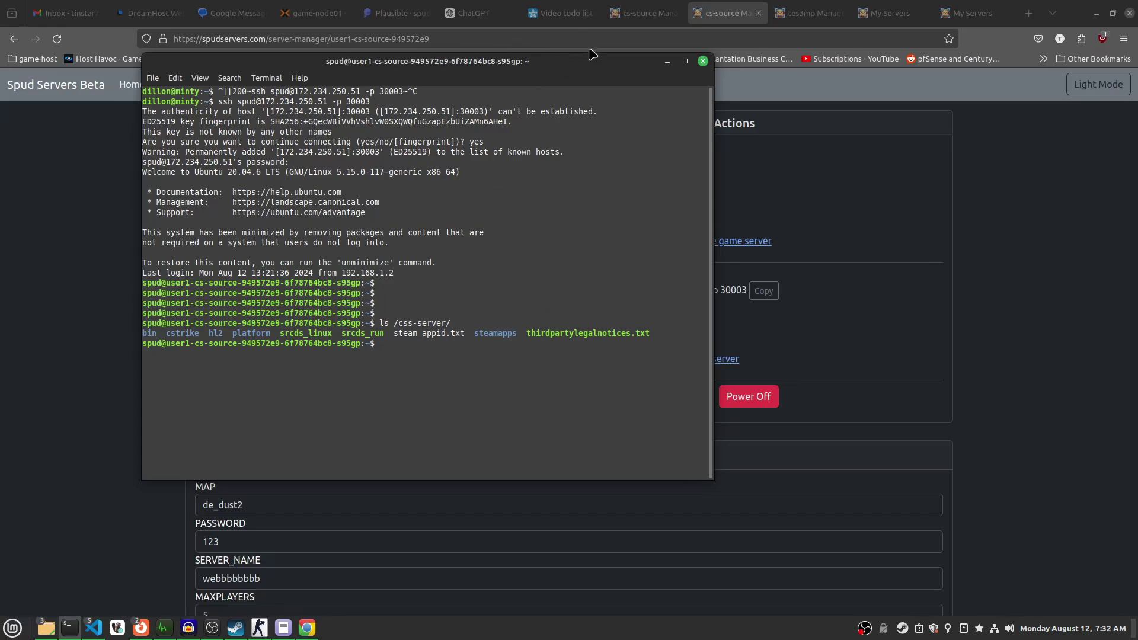
- Move the terminal aside and switch to Visual Studio Code in a maximized window
left_click_drag(595, 63, 254, 1)
left_click_drag(486, 6, 3, 12)
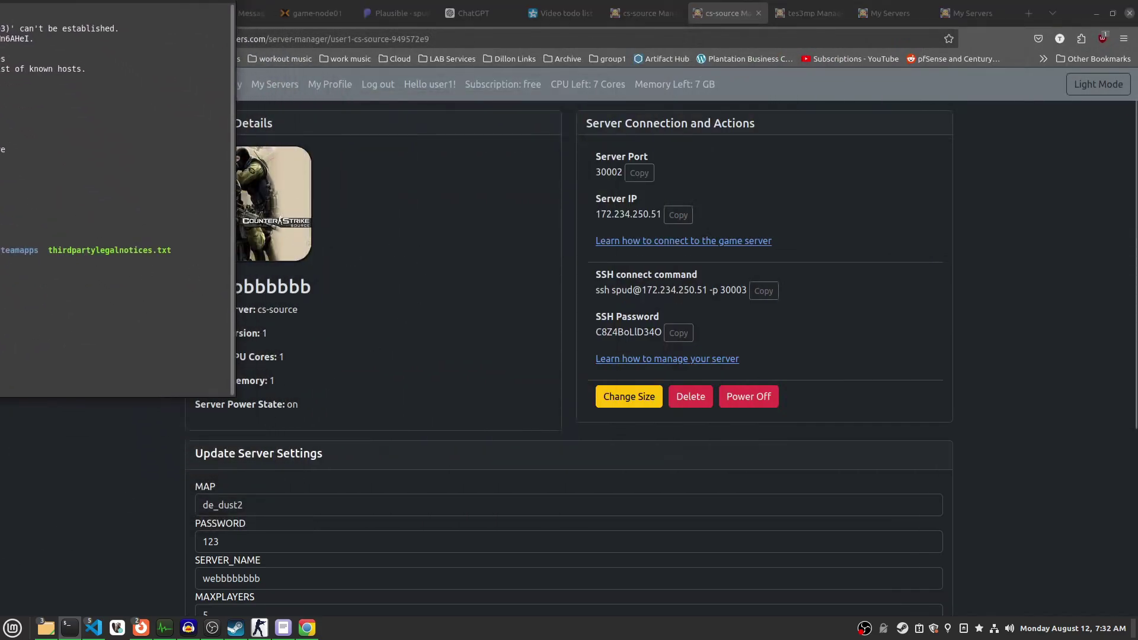
left_click_drag(0, 445, 344, 80)
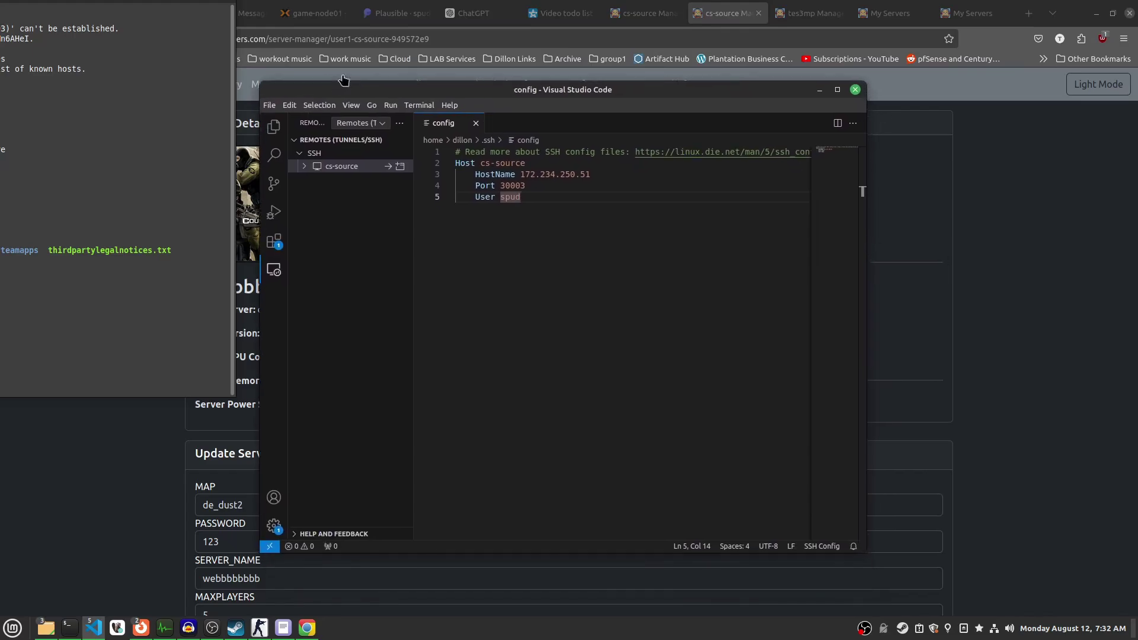
left_click(838, 89)
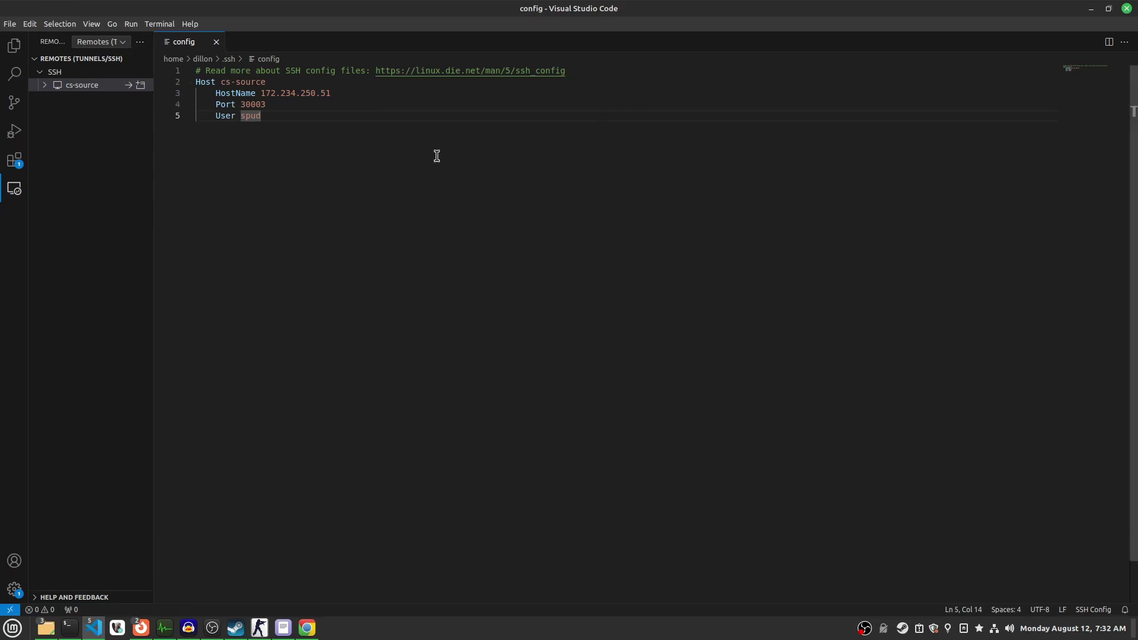
- Search the extensions for remote explorer, examine the Remote Explorer extension's details, and close its page
left_click(13, 161)
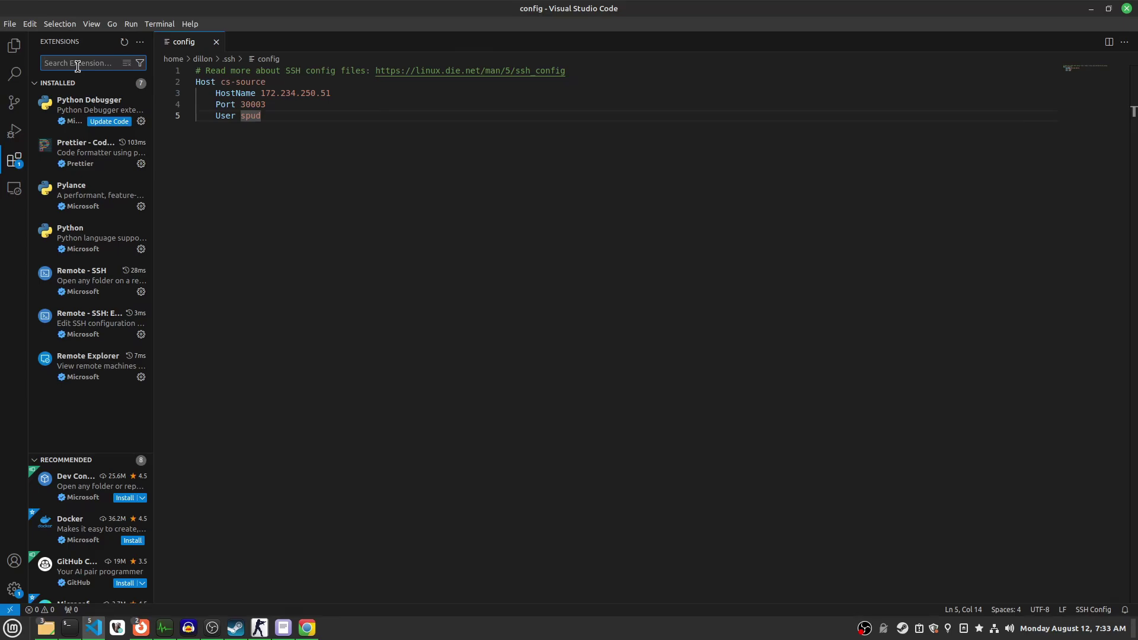
type("remote explorer")
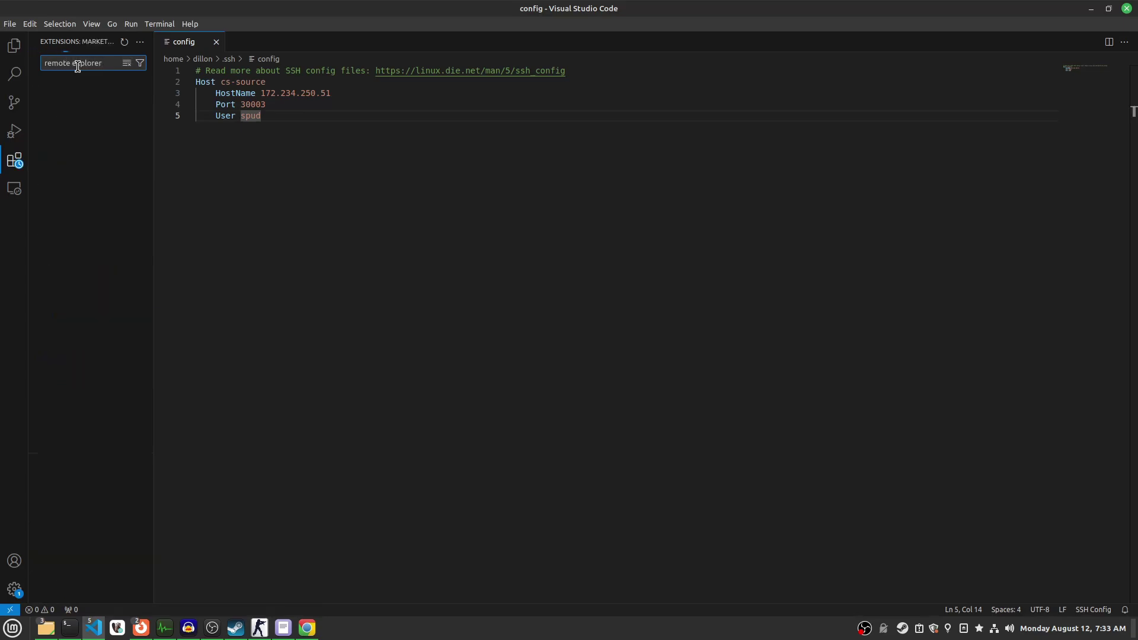
left_click(95, 107)
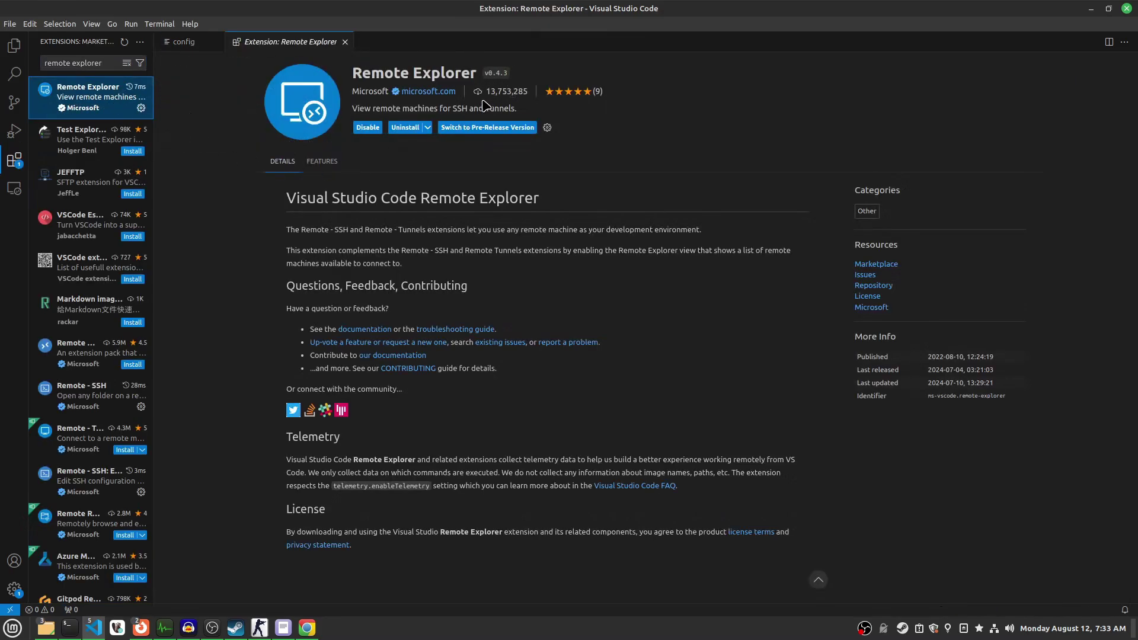
left_click_drag(485, 91, 500, 87)
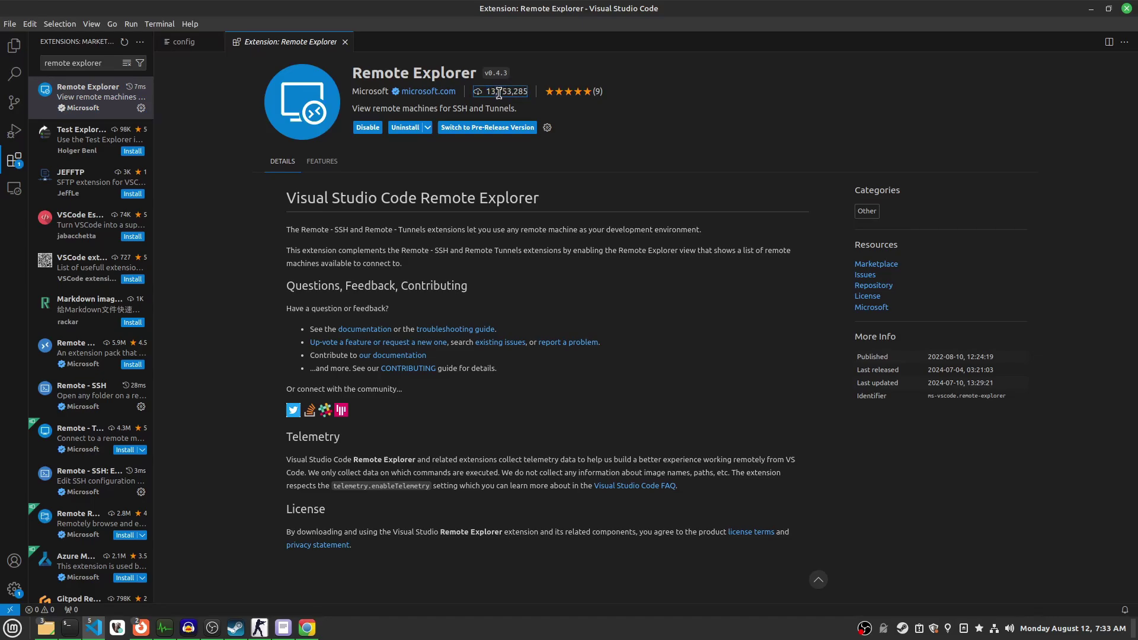
left_click(497, 92)
left_click(568, 99)
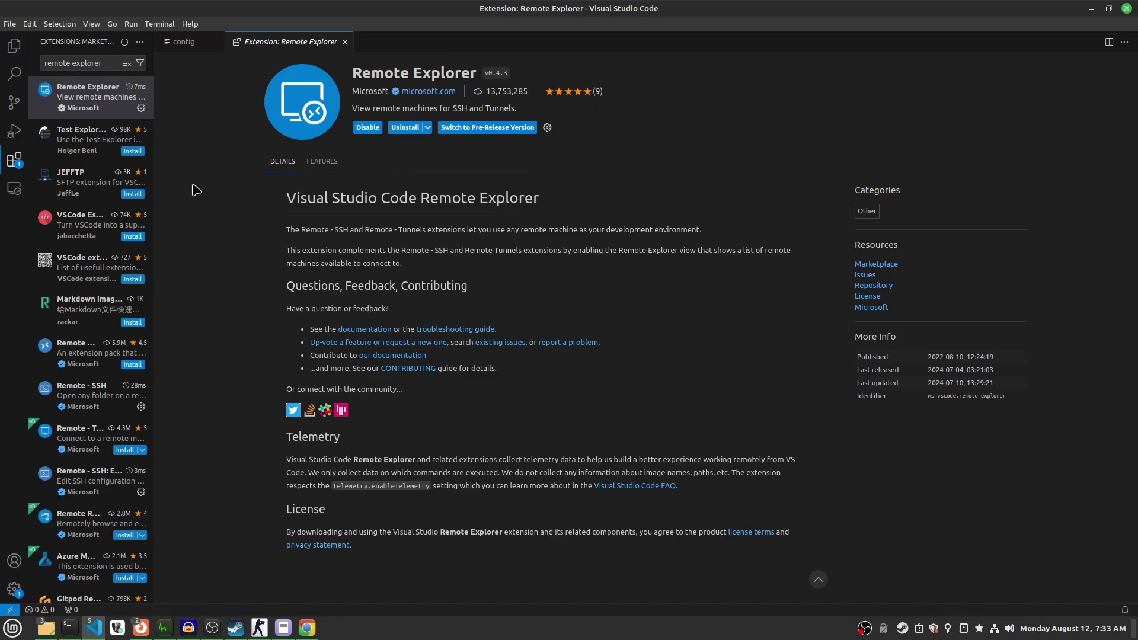
left_click(347, 42)
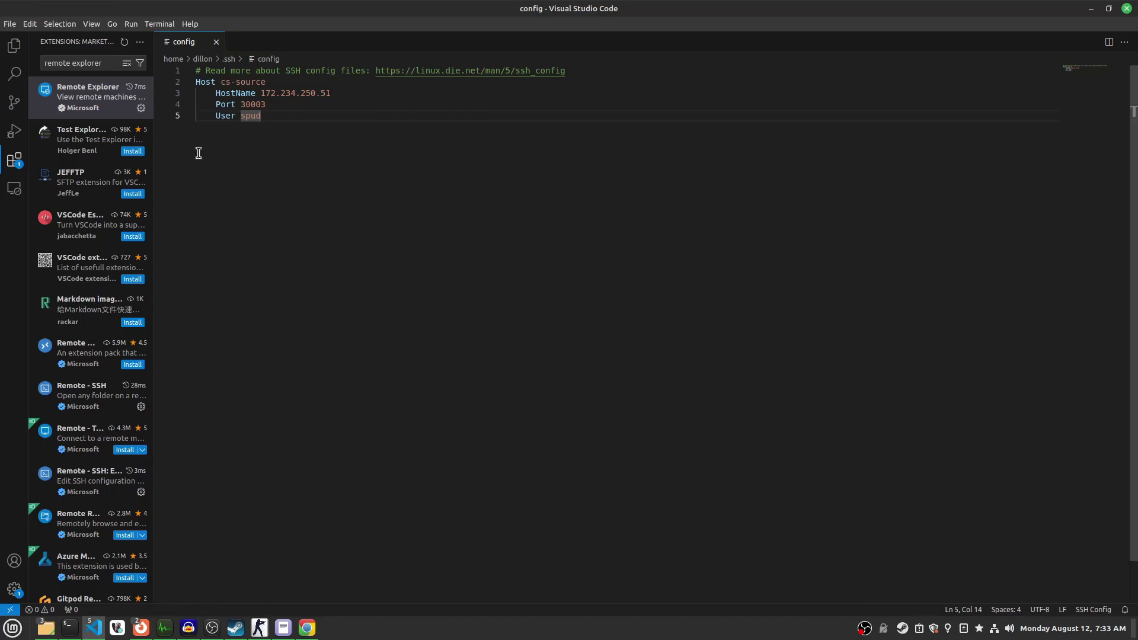
- Open the SSH config file in the home folder's .ssh directory and place the editor beside the server's connection details
left_click(16, 188)
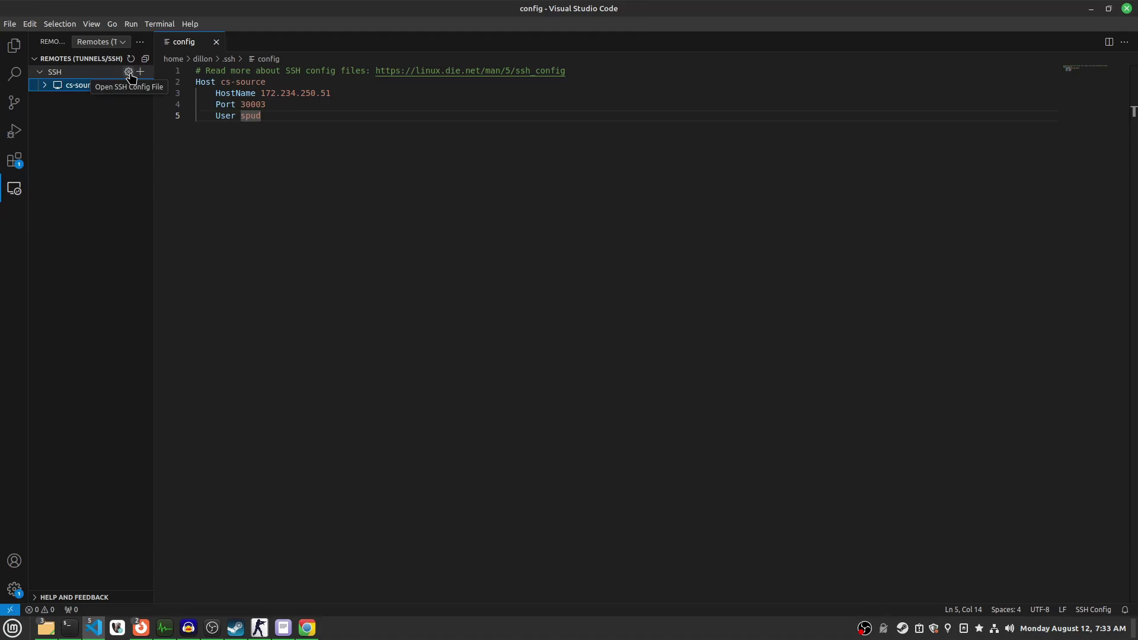
left_click(128, 71)
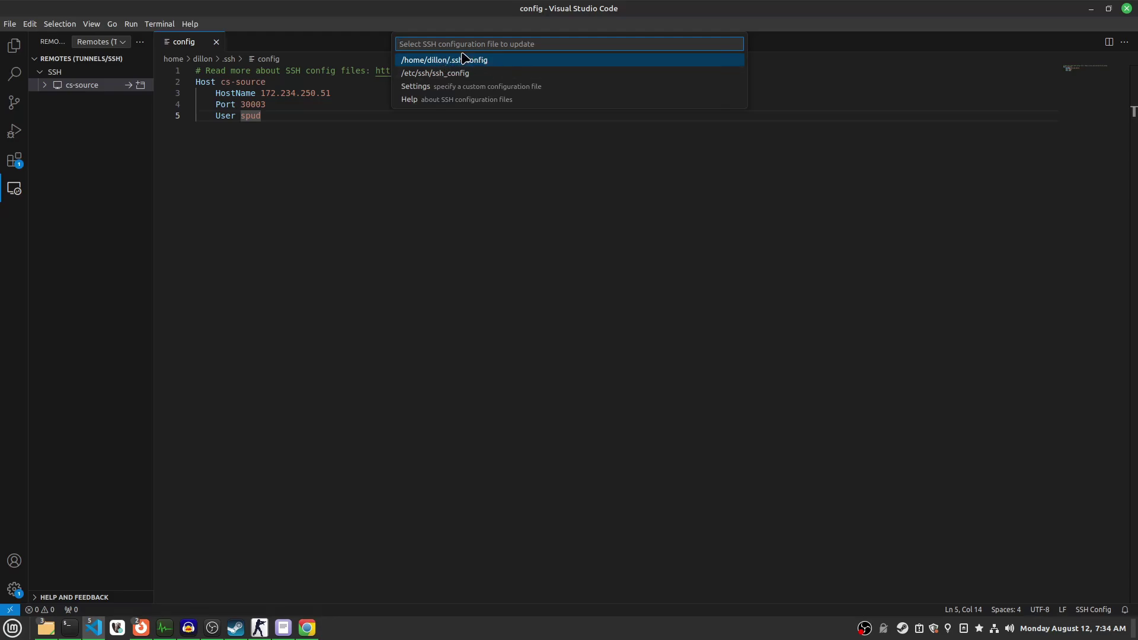
left_click(448, 66)
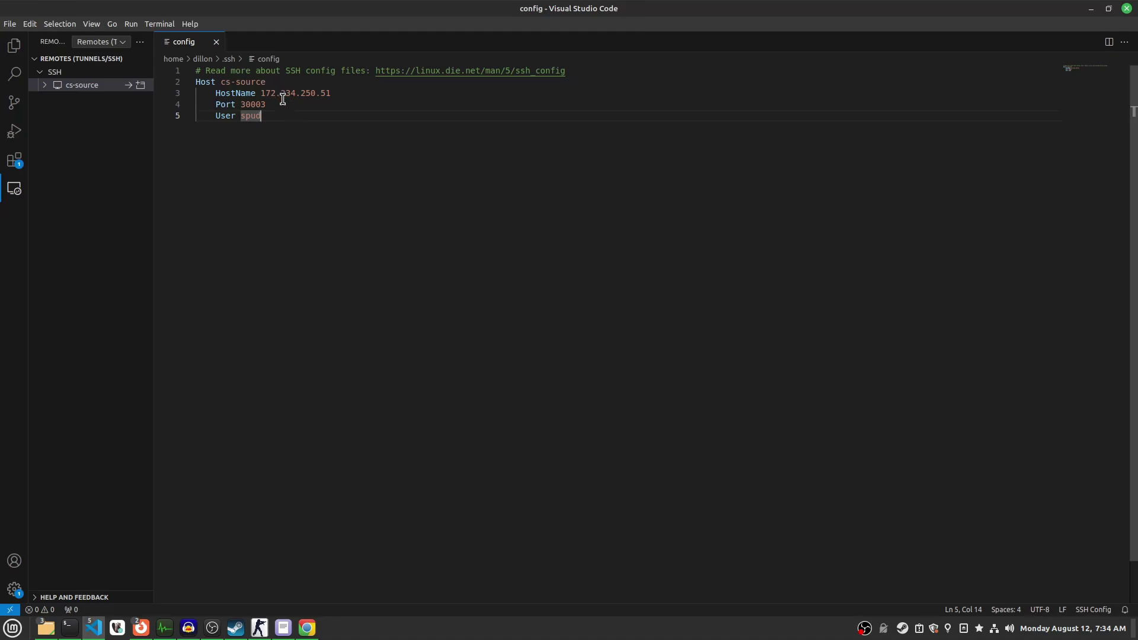
left_click_drag(364, 8, 168, 89)
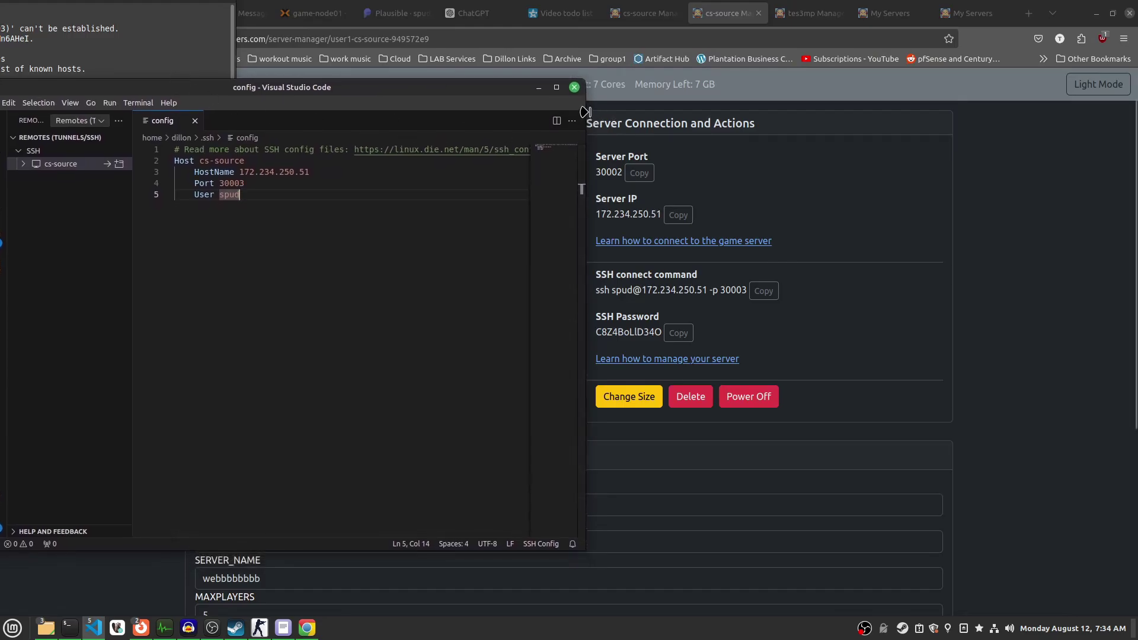
left_click_drag(586, 112, 530, 113)
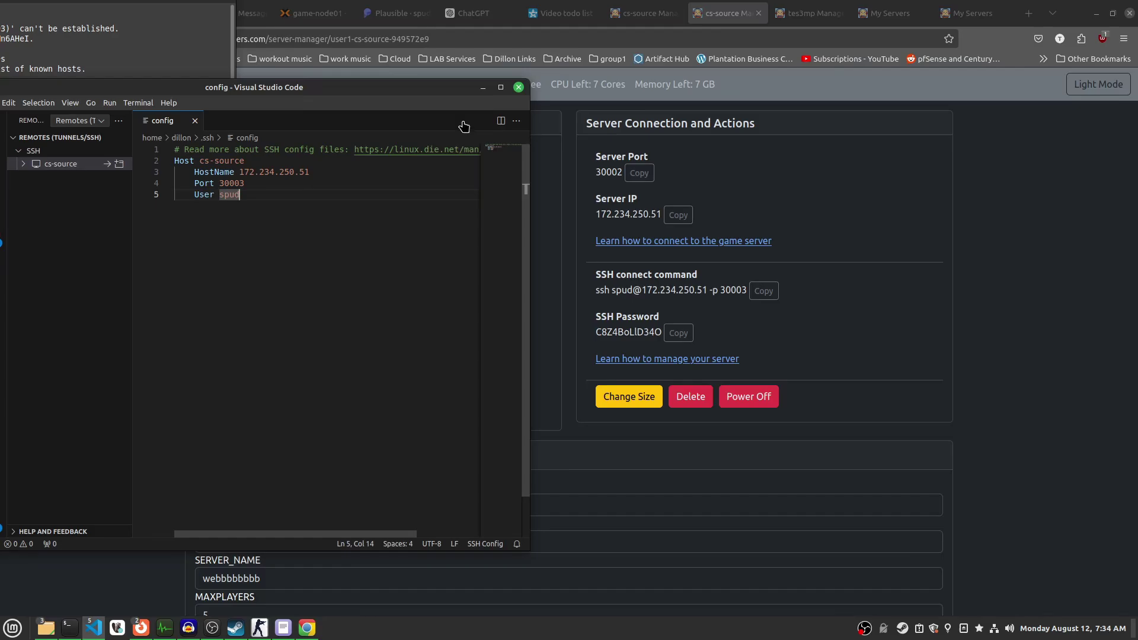
- Connect to the cs-source SSH host in the current window and keep the server's web page connection details in view
left_click_drag(209, 89, 506, 62)
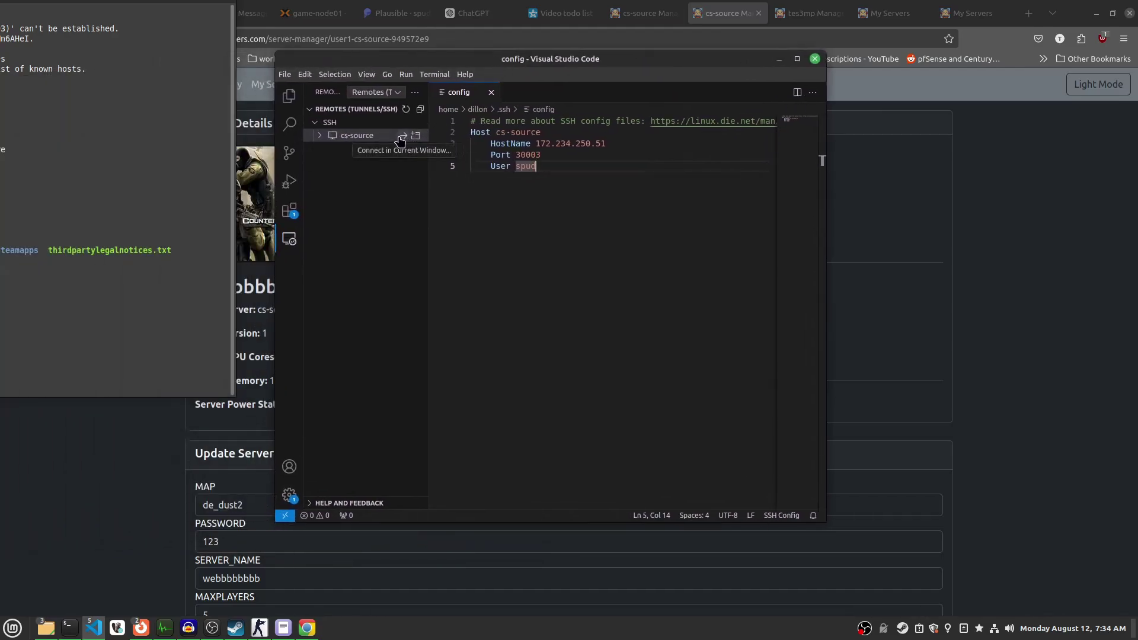
left_click(402, 138)
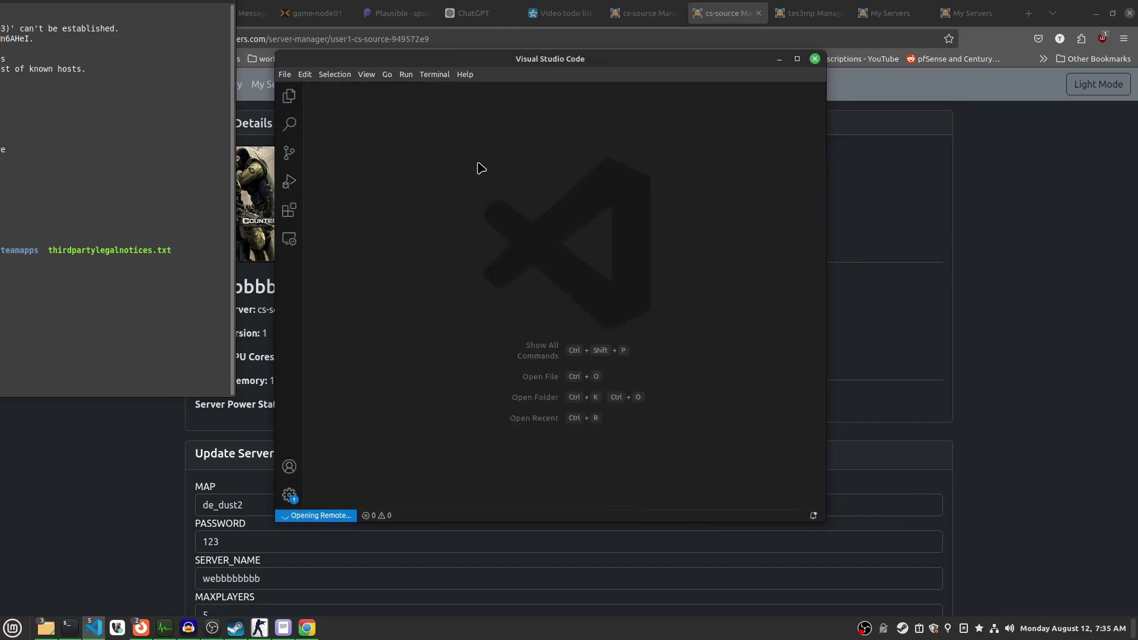
left_click_drag(503, 59, 103, 121)
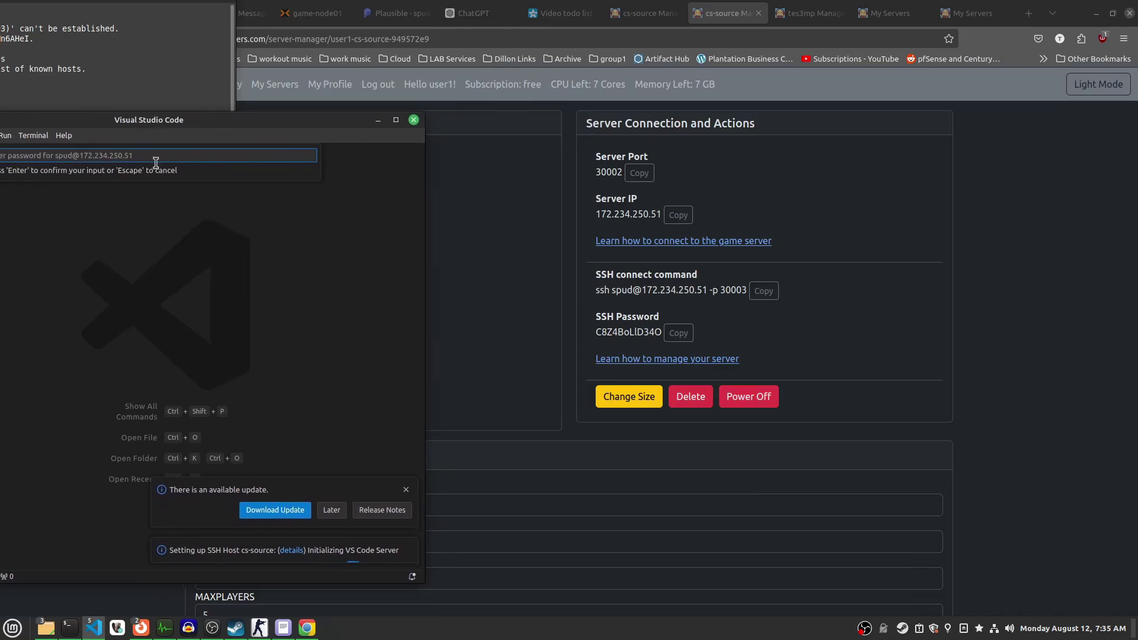
- Copy the SSH password from the server page to authenticate the remote connection, maximize the editor window and dismiss the update notice
left_click(678, 333)
key("alt+Tab")
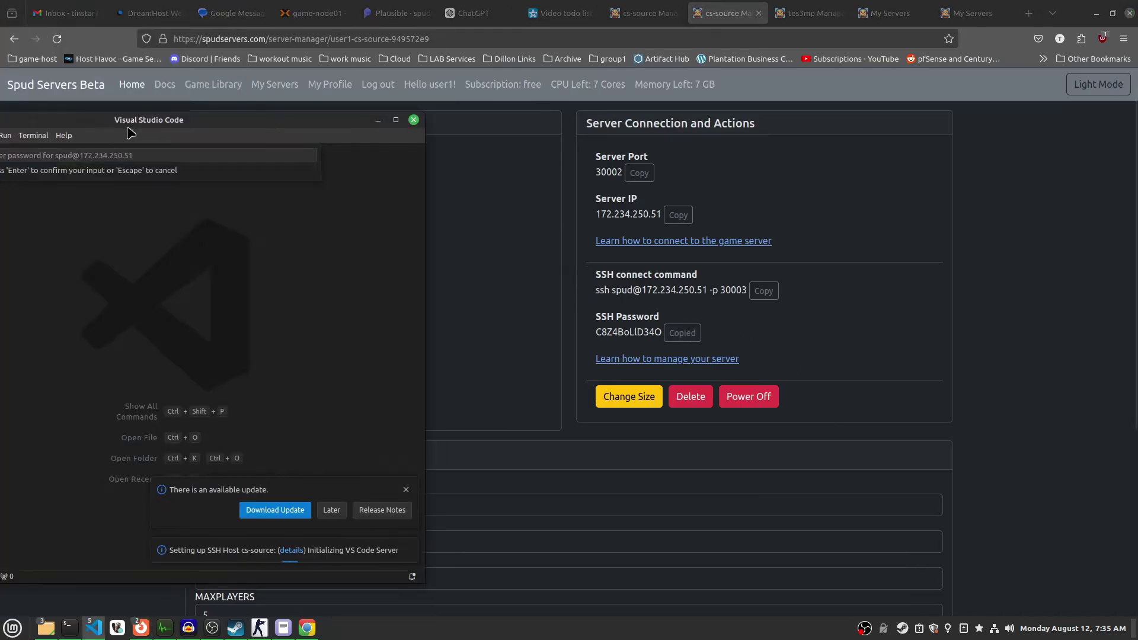
left_click(527, 128)
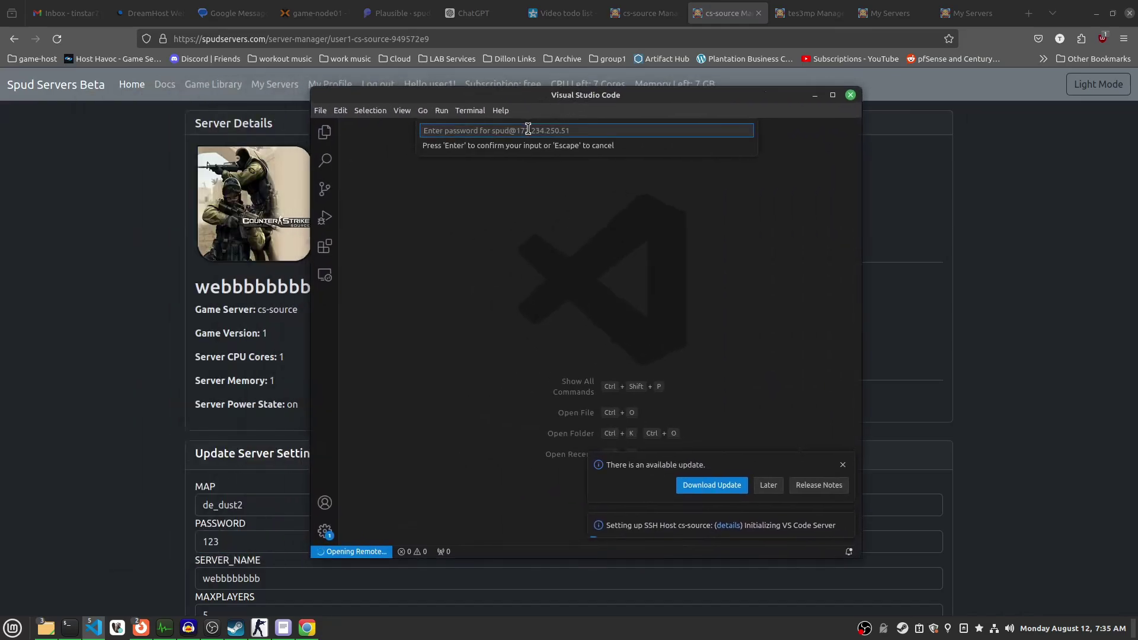
key("ctrl+v")
key("Return")
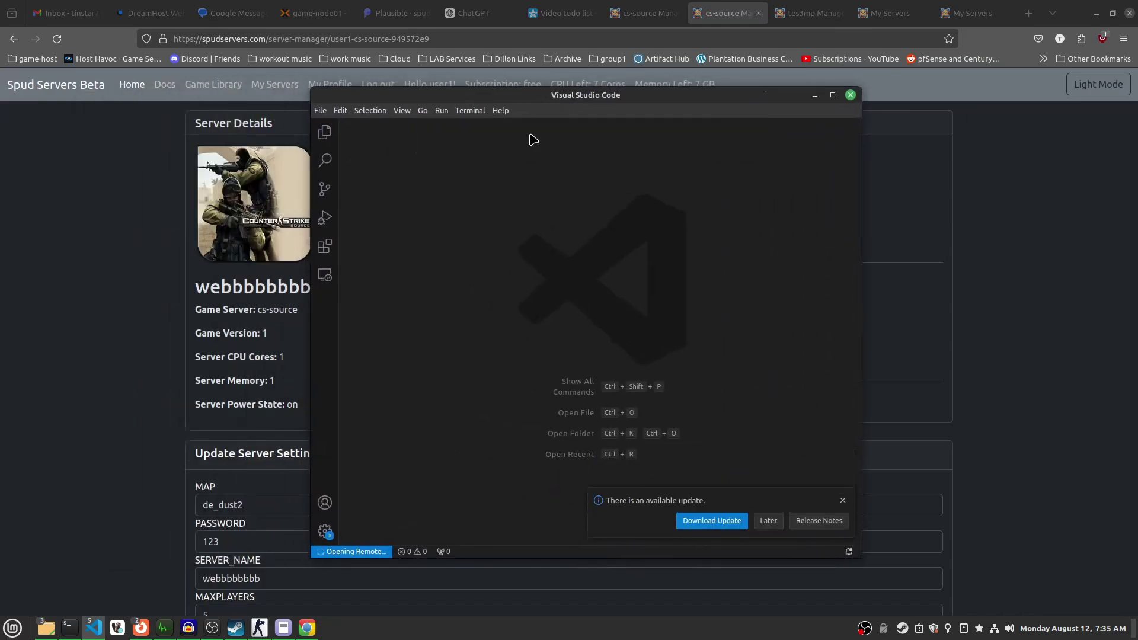
left_click(833, 95)
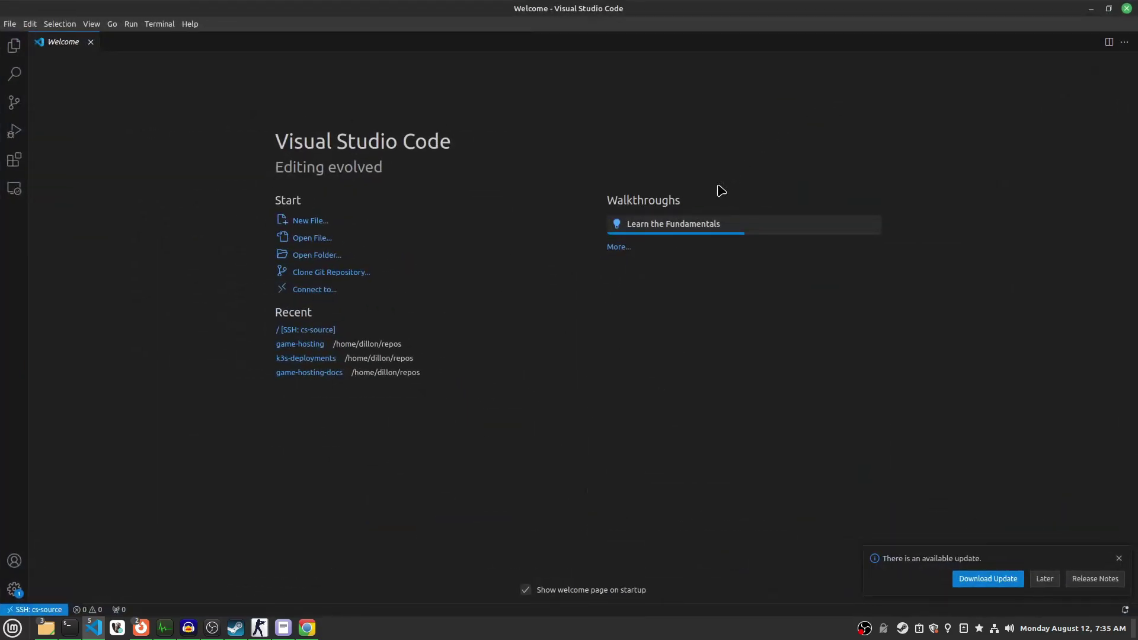
left_click(1119, 559)
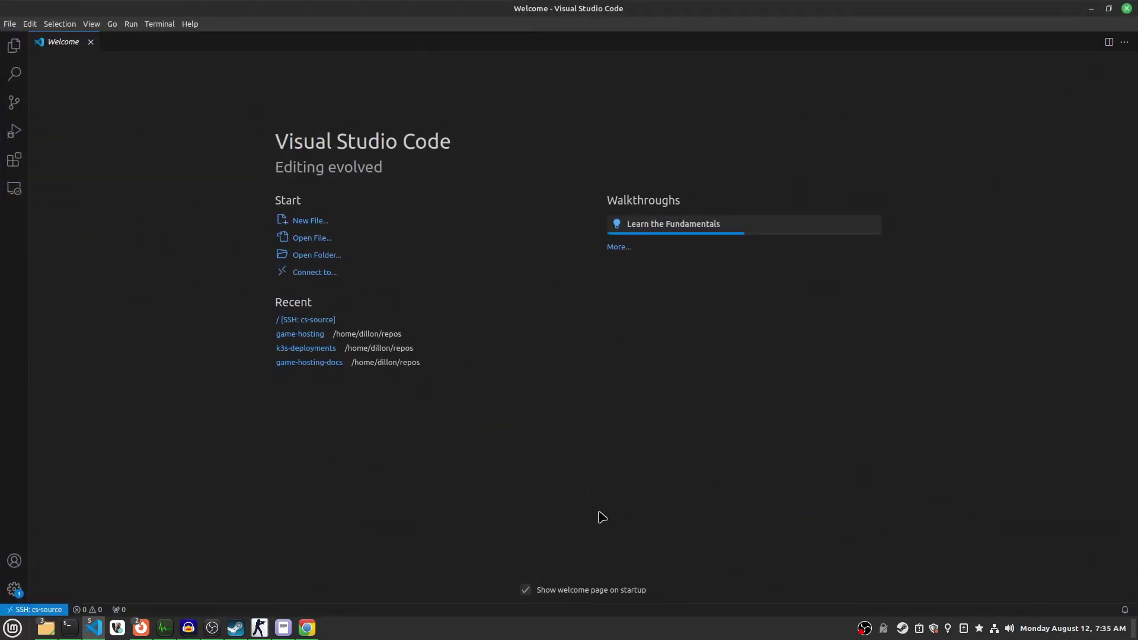
- Open the integrated terminal on the remote host and list the contents of /css-server/
key("ctrl+grave")
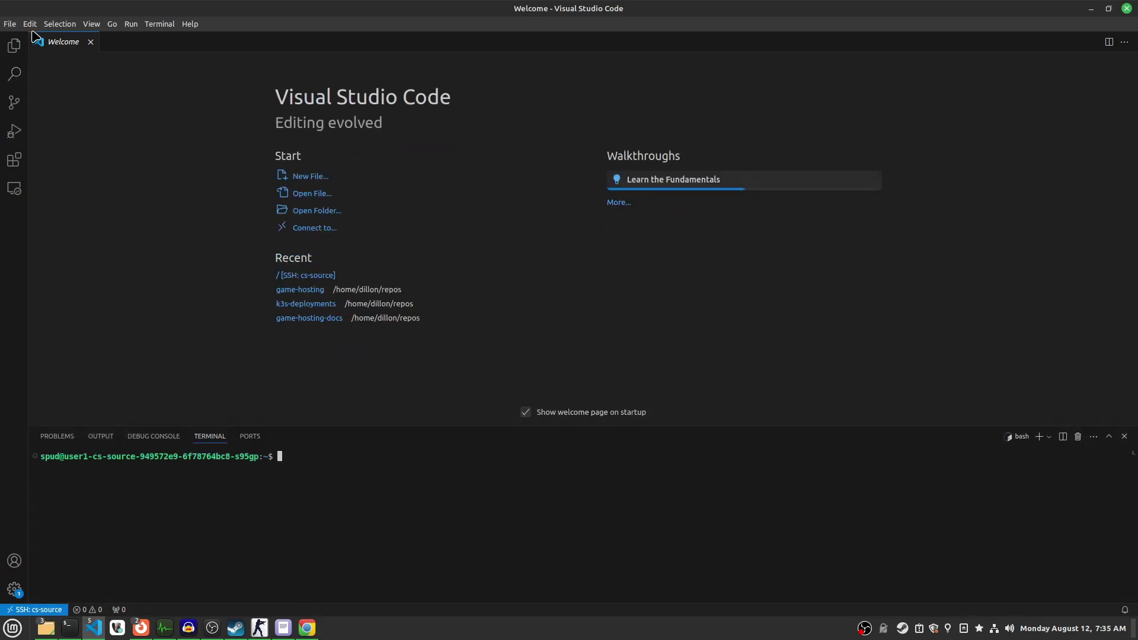
key("Return")
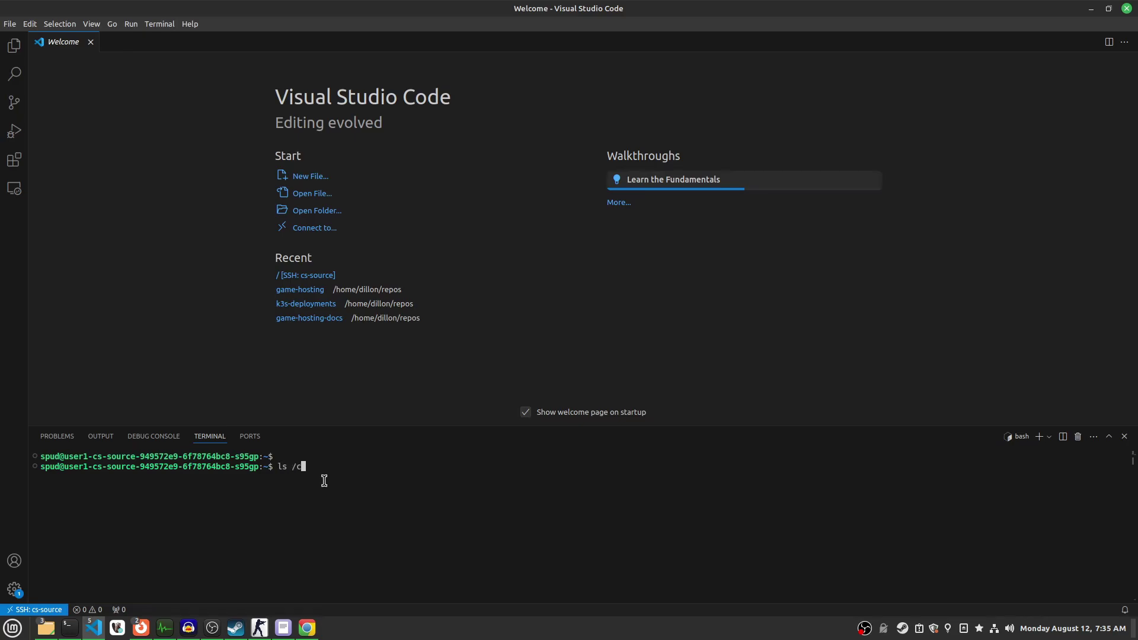
type("ls /css")
key("Tab")
key("Return")
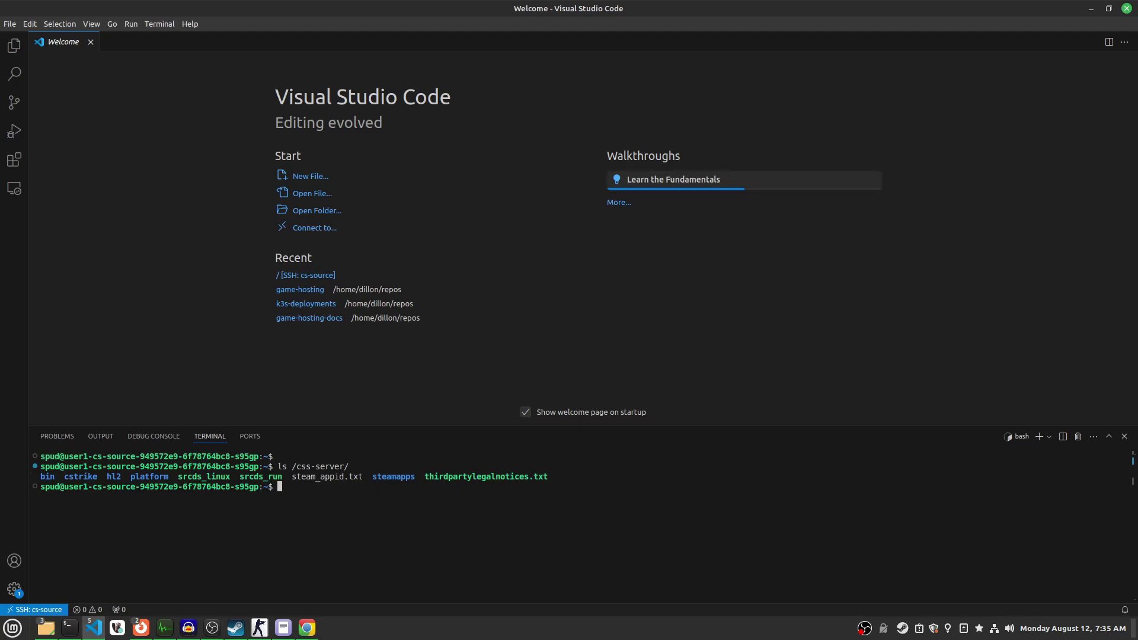
- Open the remote server's root folder / in the file explorer
left_click(16, 49)
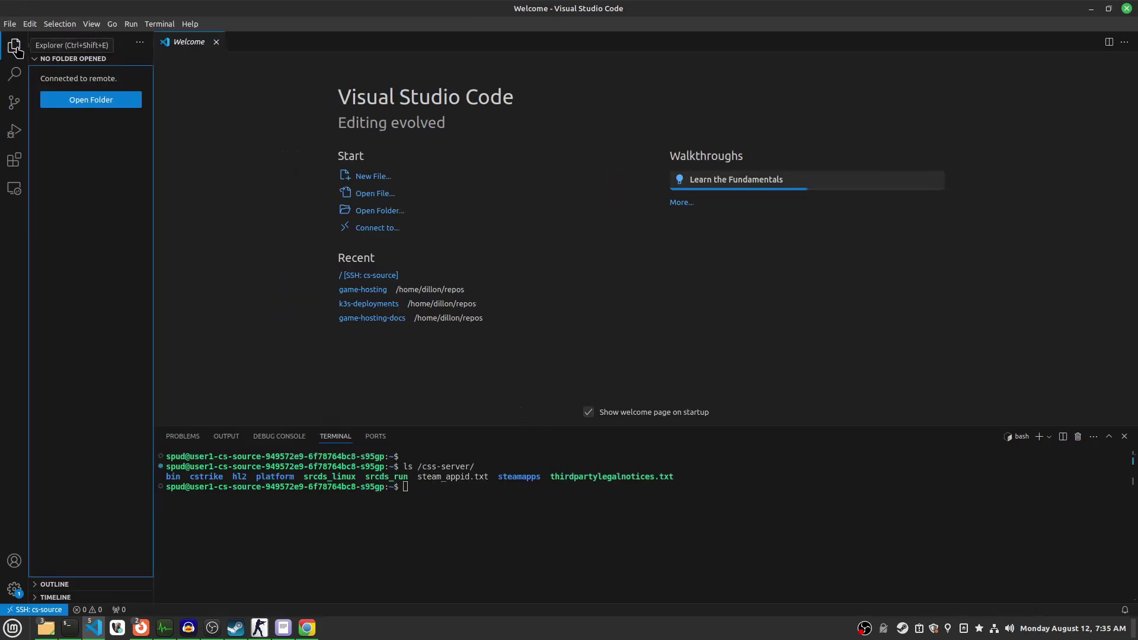
left_click(119, 104)
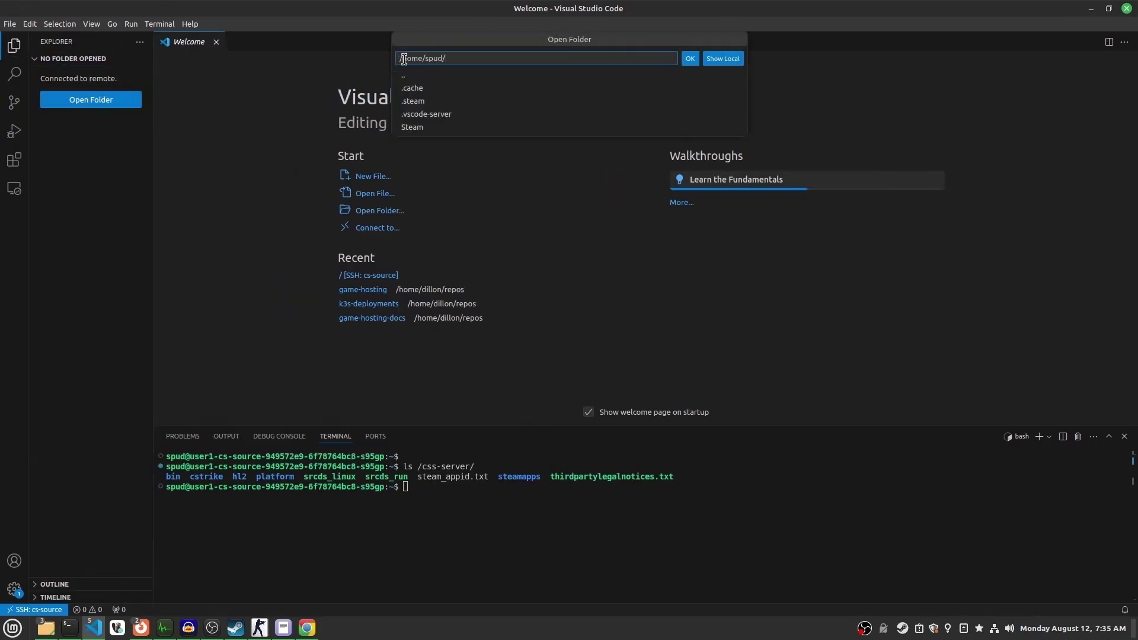
left_click_drag(404, 60, 496, 63)
type("/")
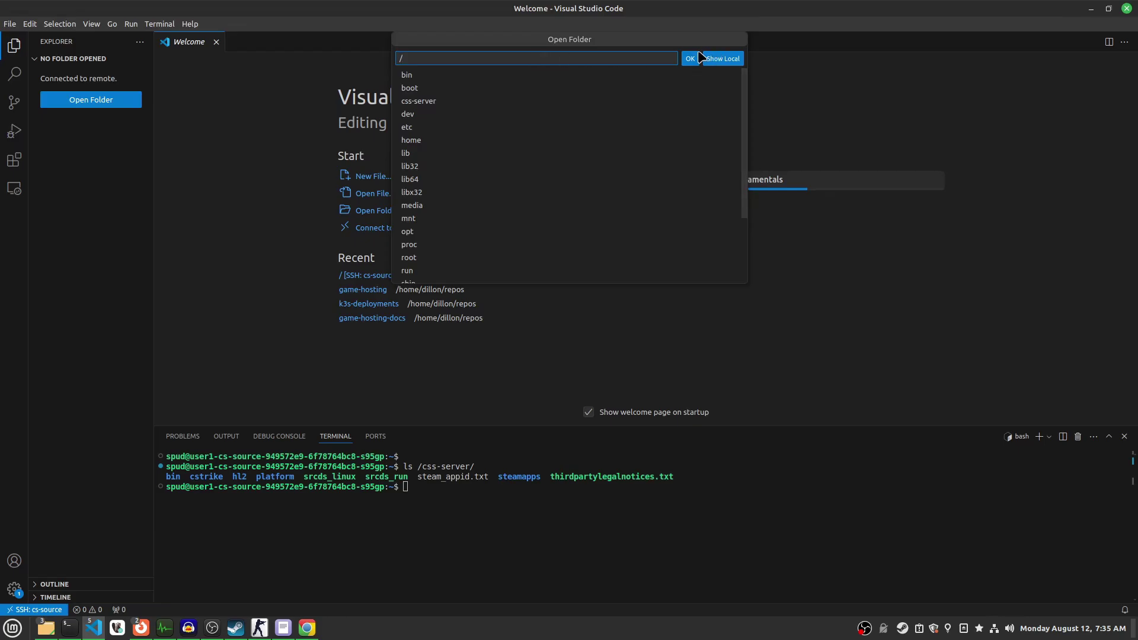
key("Return")
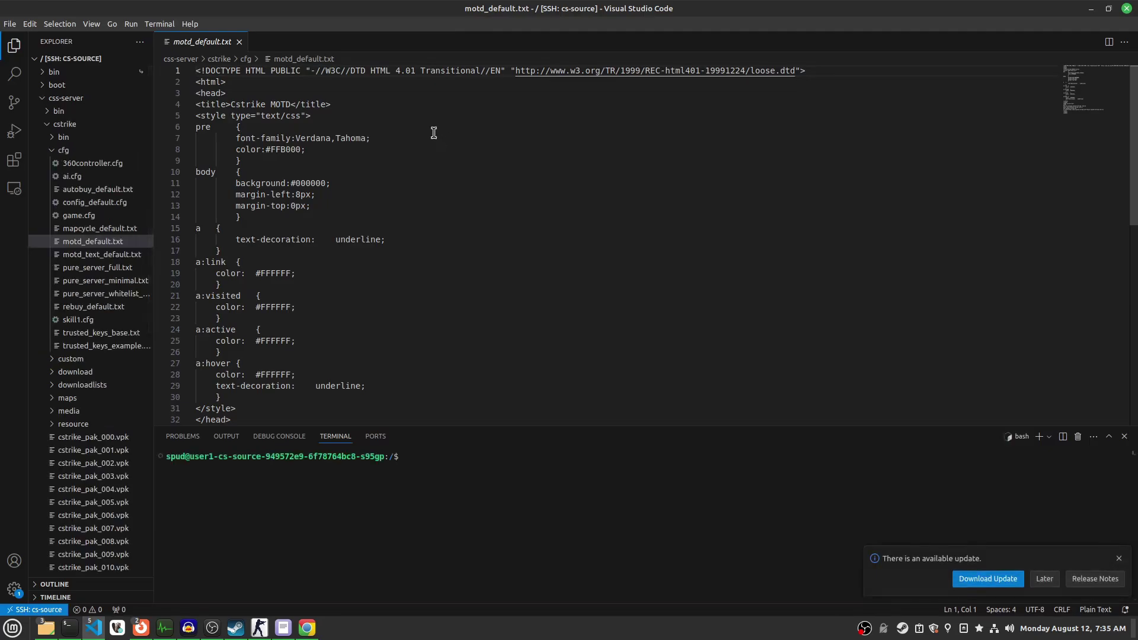
- Clear the workspace by collapsing the css-server folder, closing motd_default.txt and dismissing the update notice
left_click(44, 99)
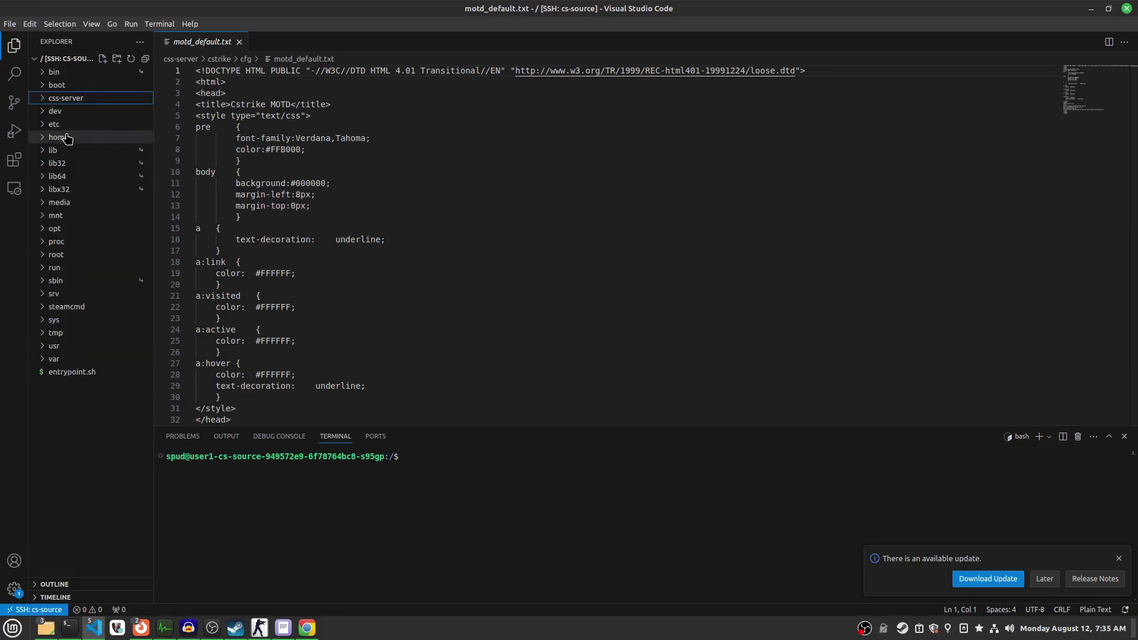
left_click(239, 42)
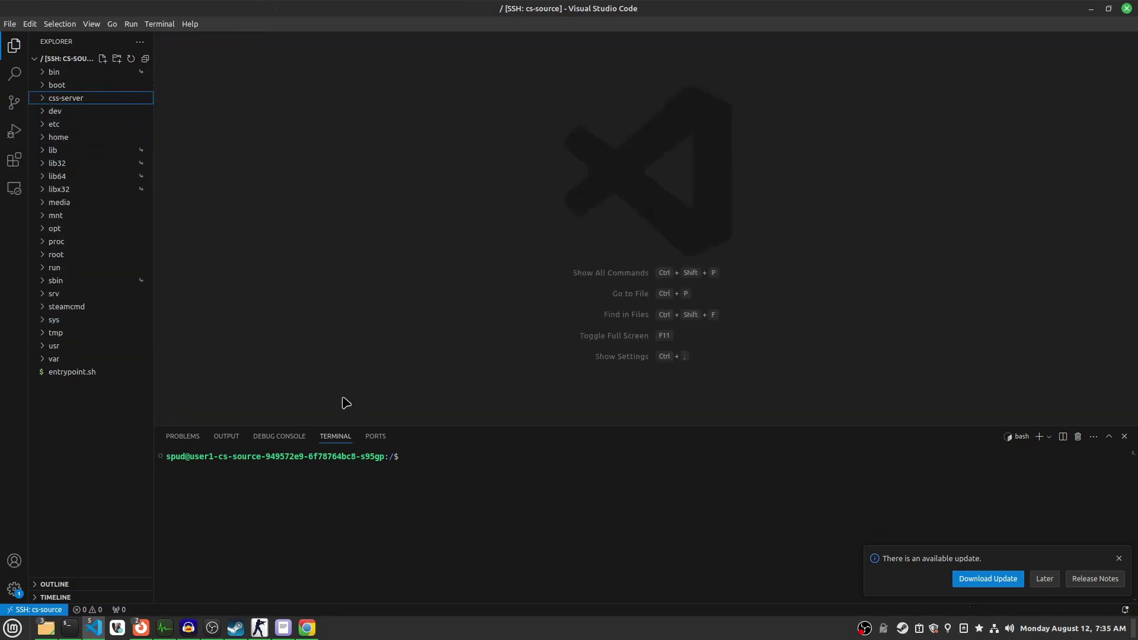
left_click(439, 455)
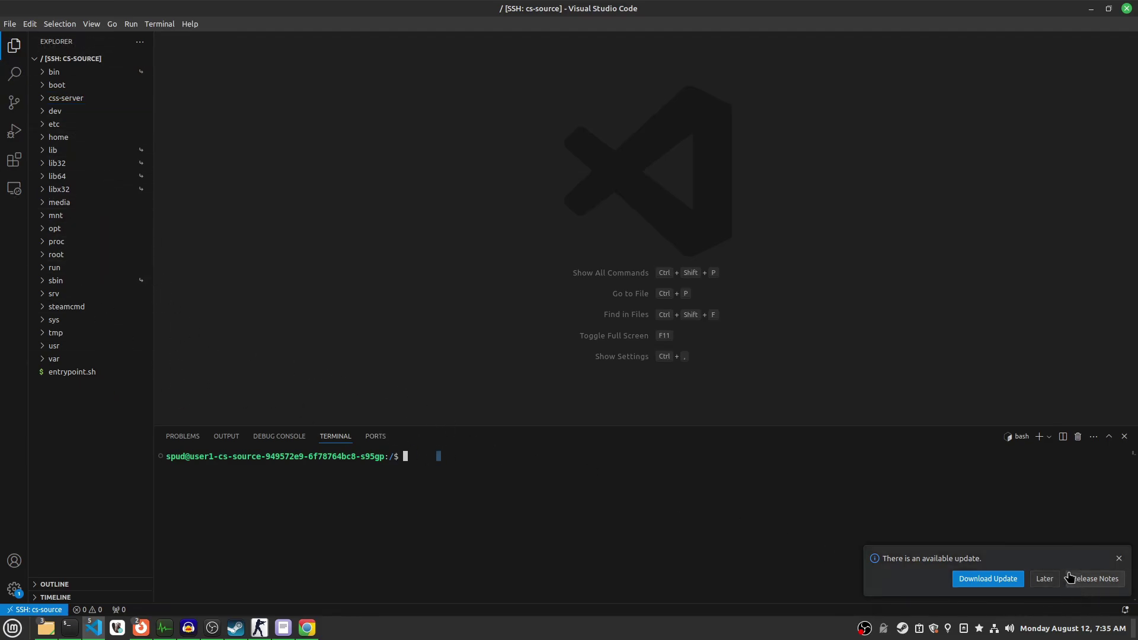
left_click(1120, 558)
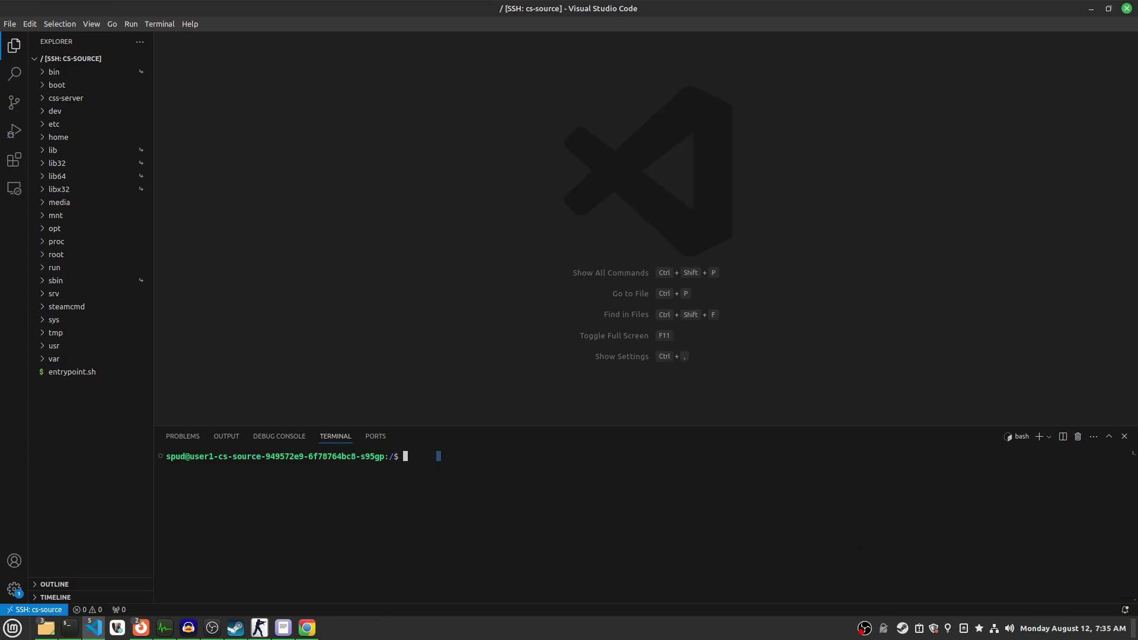
- Examine the css-server folder's structure, including its cstrike subfolder, in the remote file tree
left_click(46, 98)
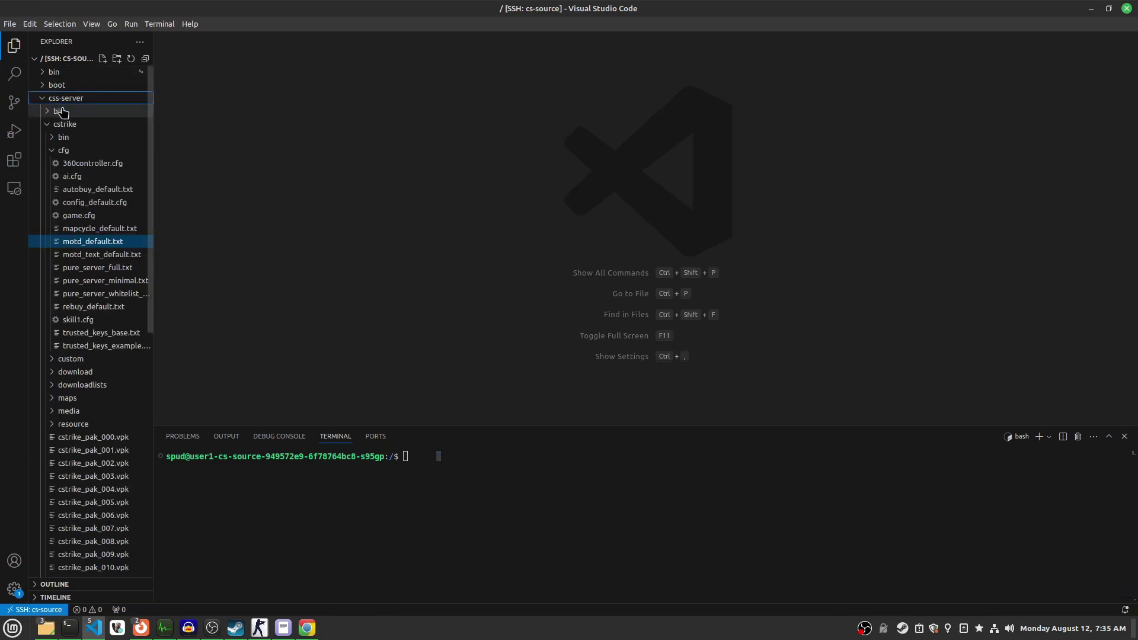
left_click(41, 99)
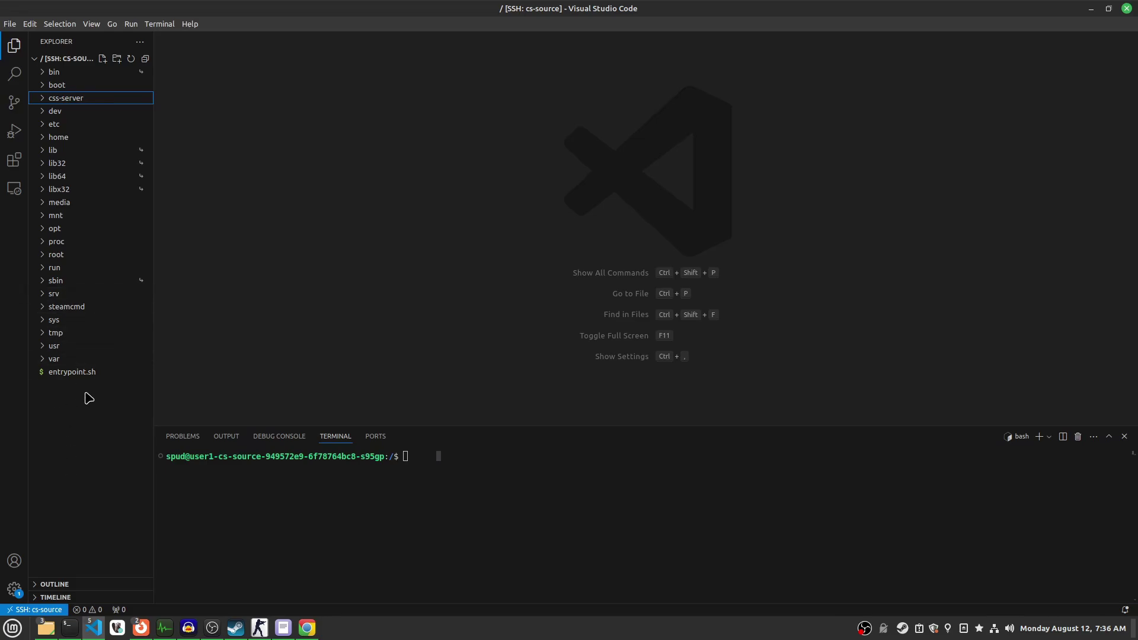
left_click(86, 427)
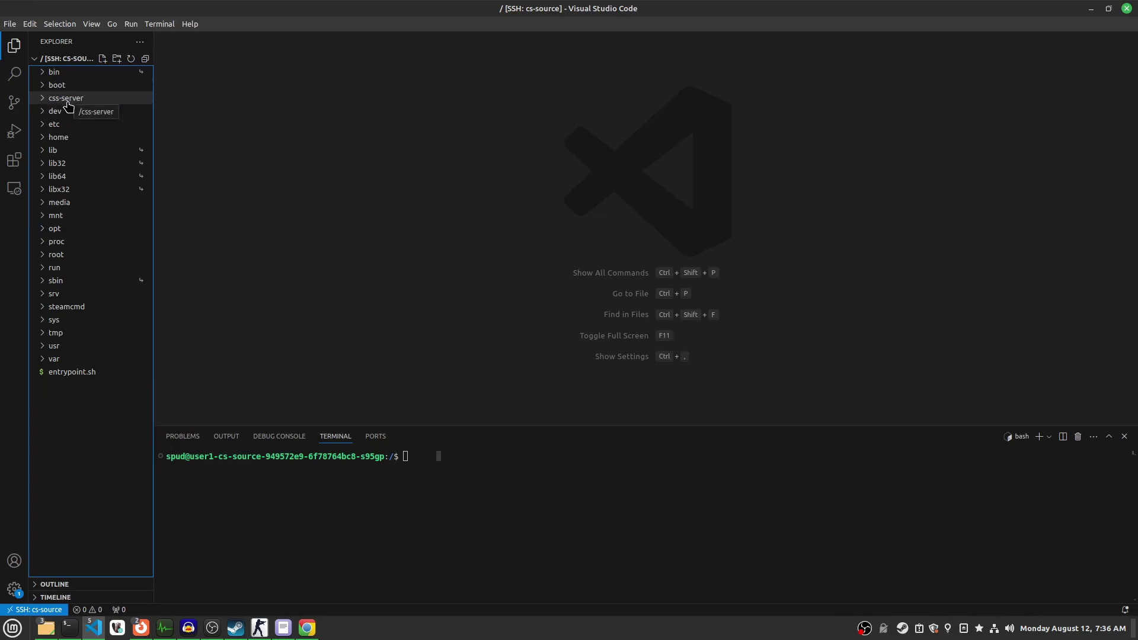
left_click(66, 100)
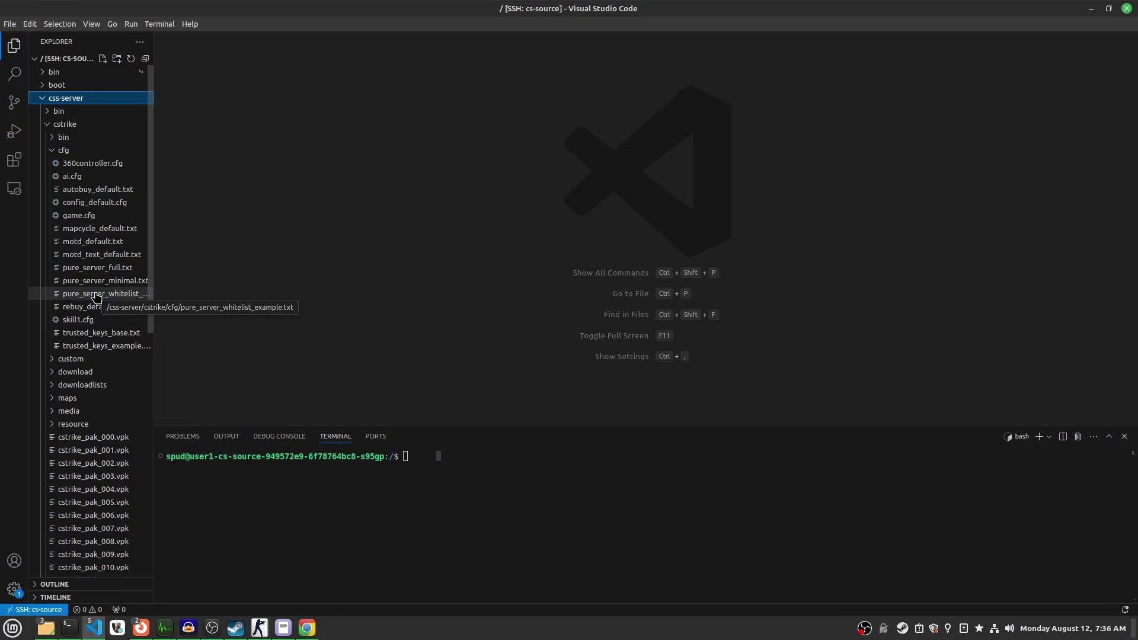
left_click(51, 127)
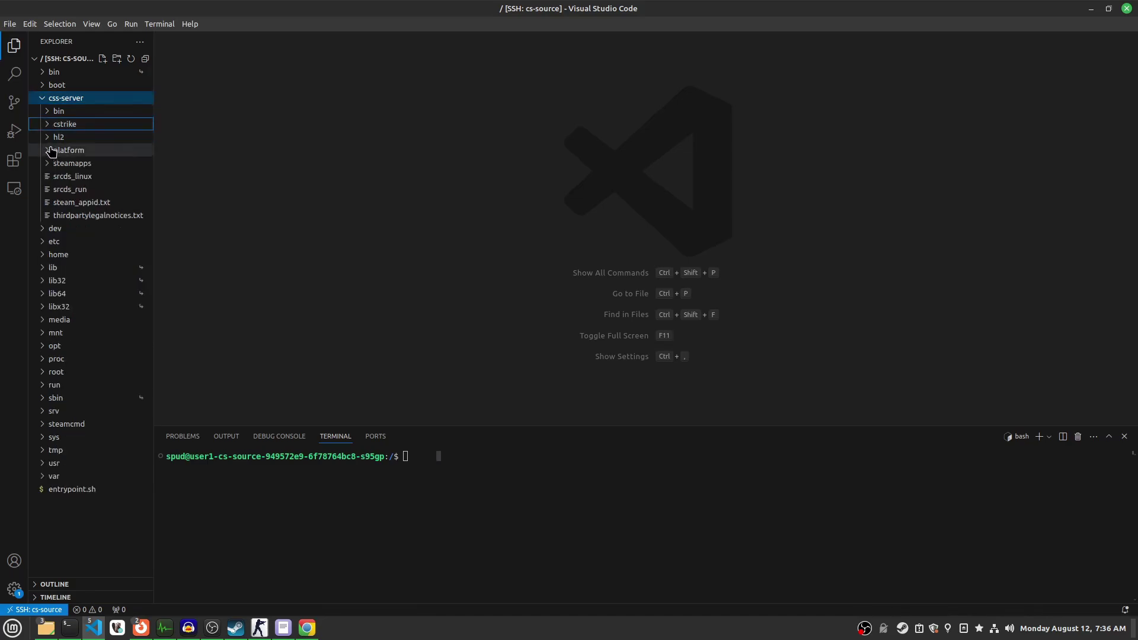
left_click(46, 125)
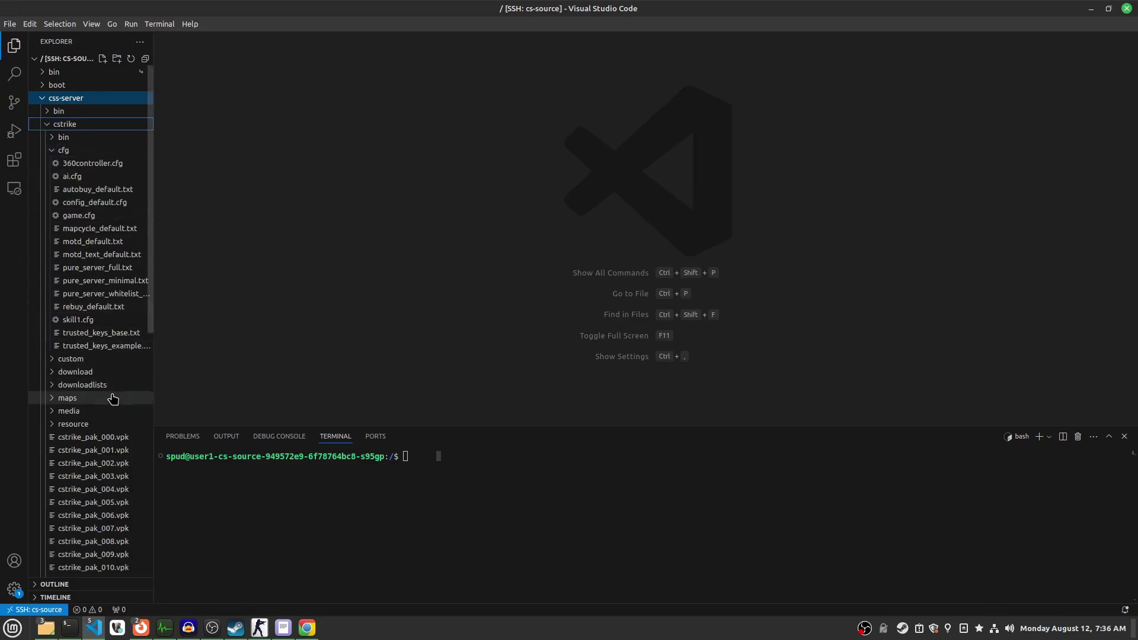
- View the map files in the cstrike maps folder and collapse that folder again
left_click(71, 401)
scroll(68, 436, "down", 4)
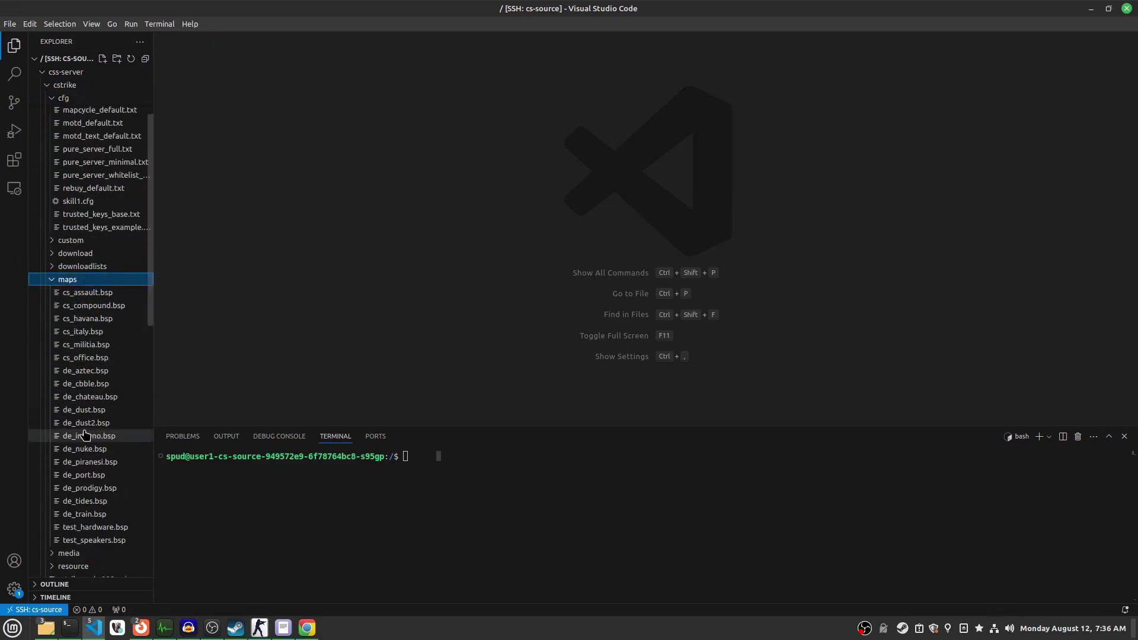
left_click(64, 280)
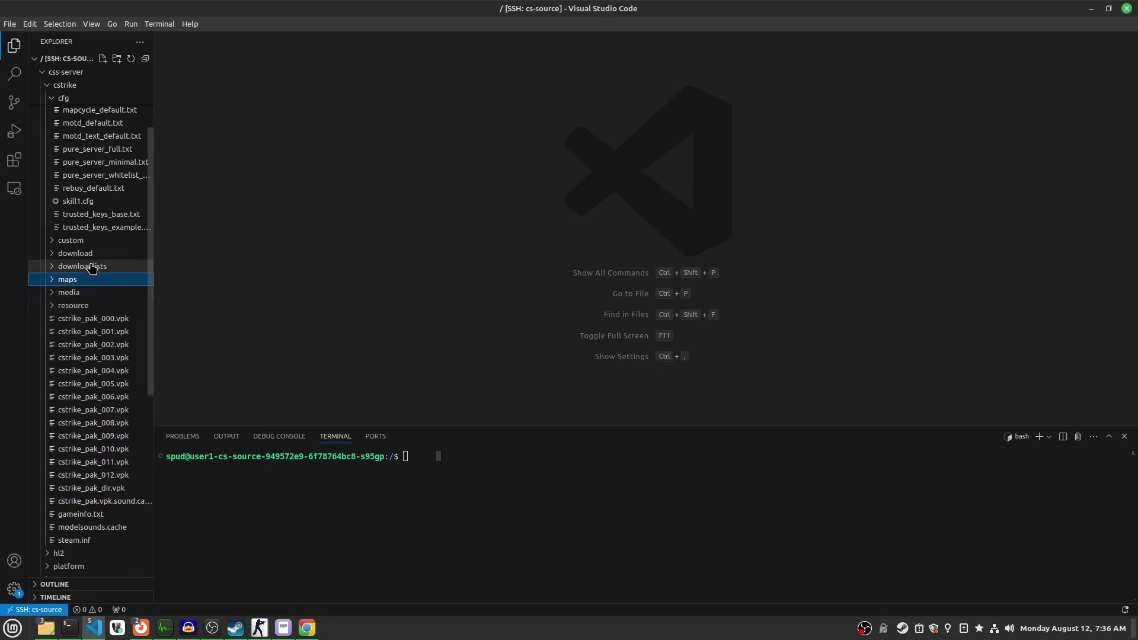
- Open game.cfg from the cstrike cfg folder and collapse the css-server folder
scroll(83, 198, "up", 4)
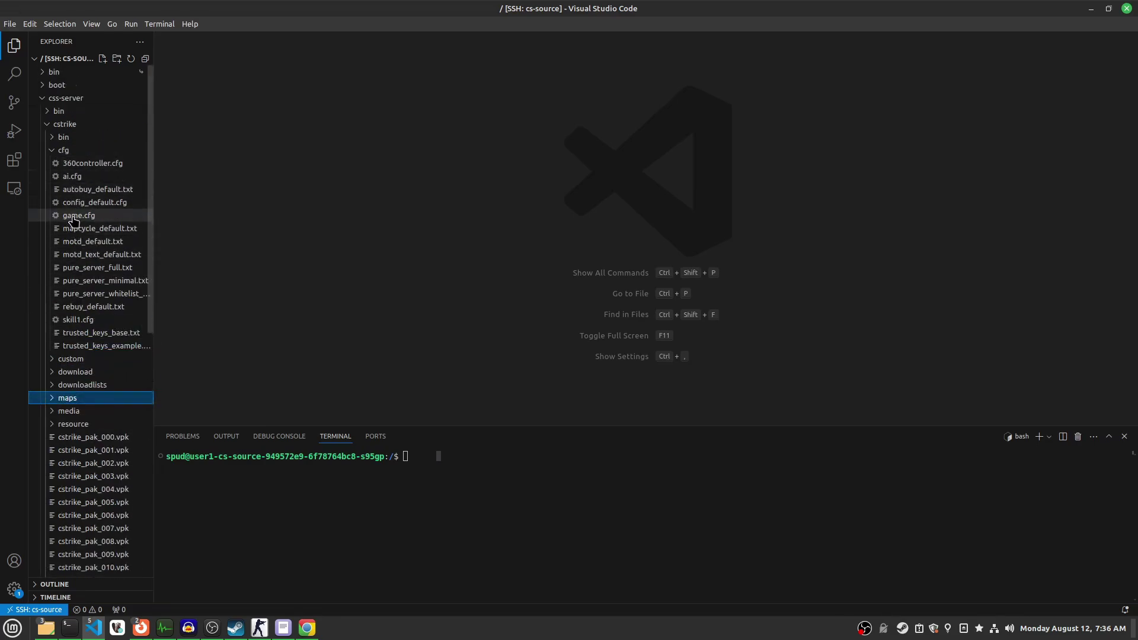
left_click(79, 215)
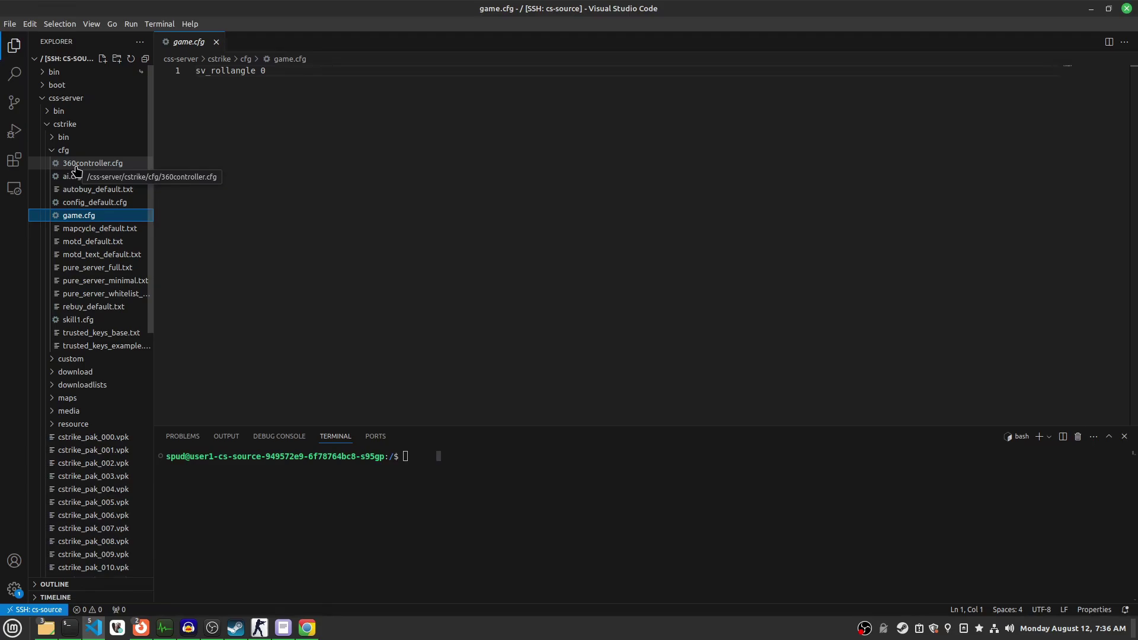
left_click(44, 101)
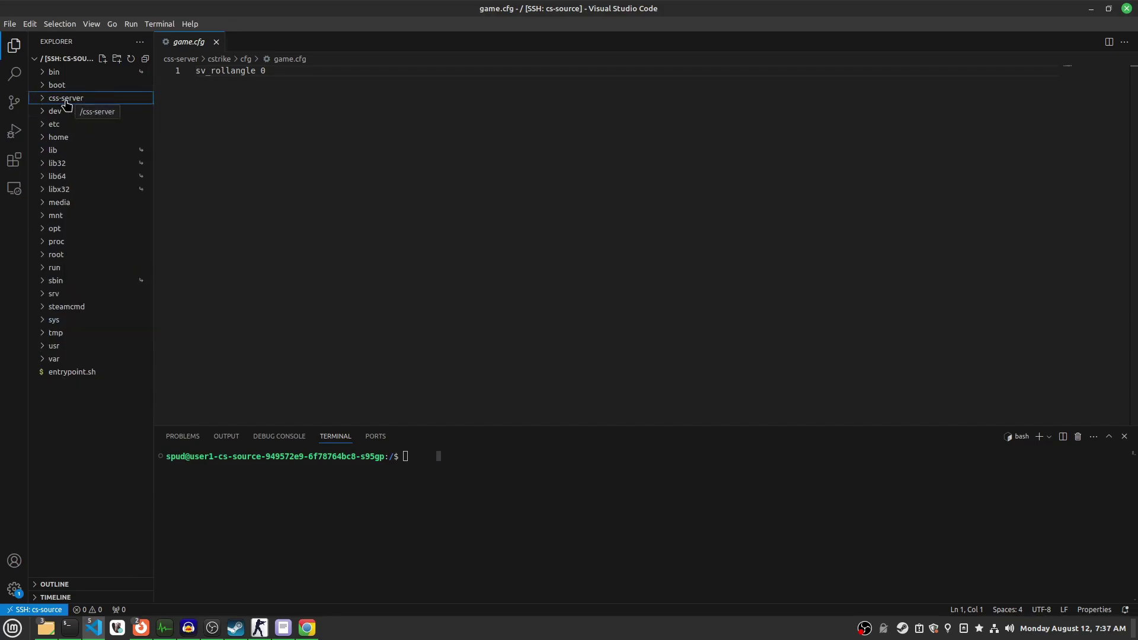